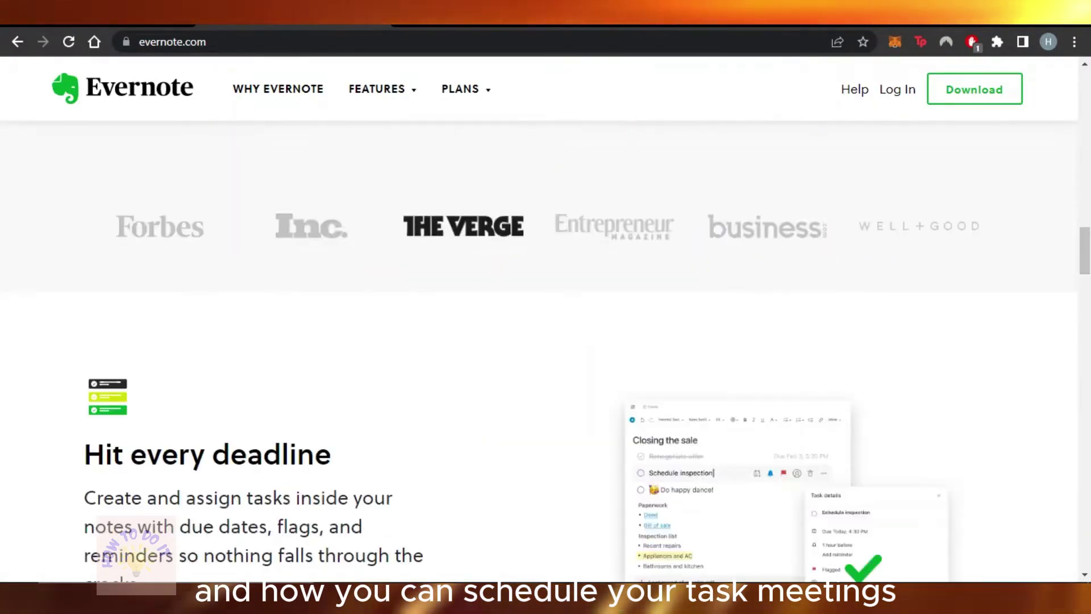
Look through the Evernote homepage's feature sections, including tasks, web clipping and Google Calendar connection.
scroll(540, 341, down, 15)
scroll(540, 341, down, 12)
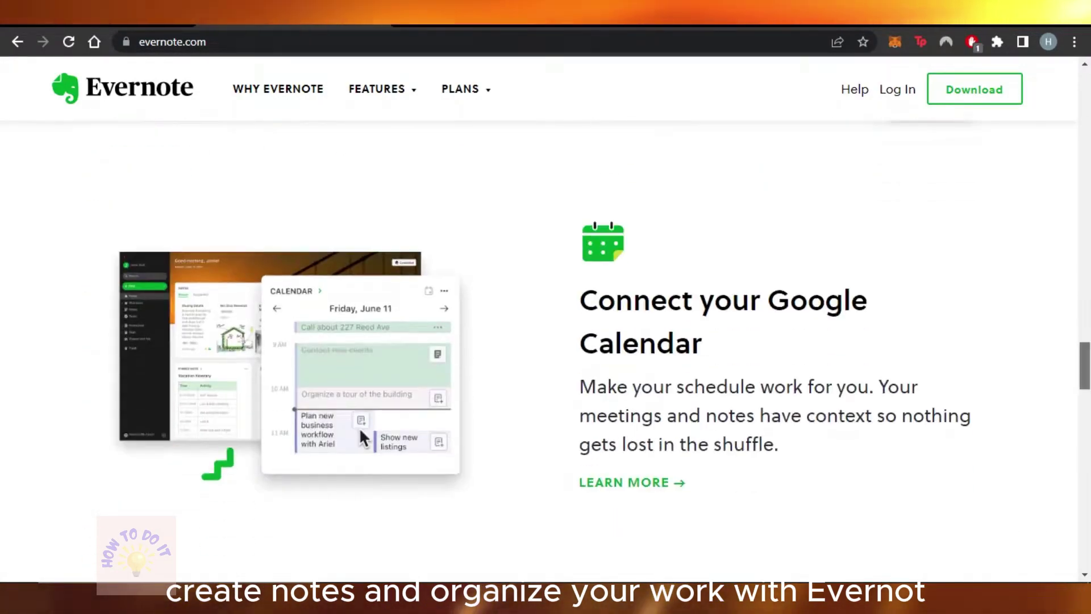
scroll(539, 341, up, 20)
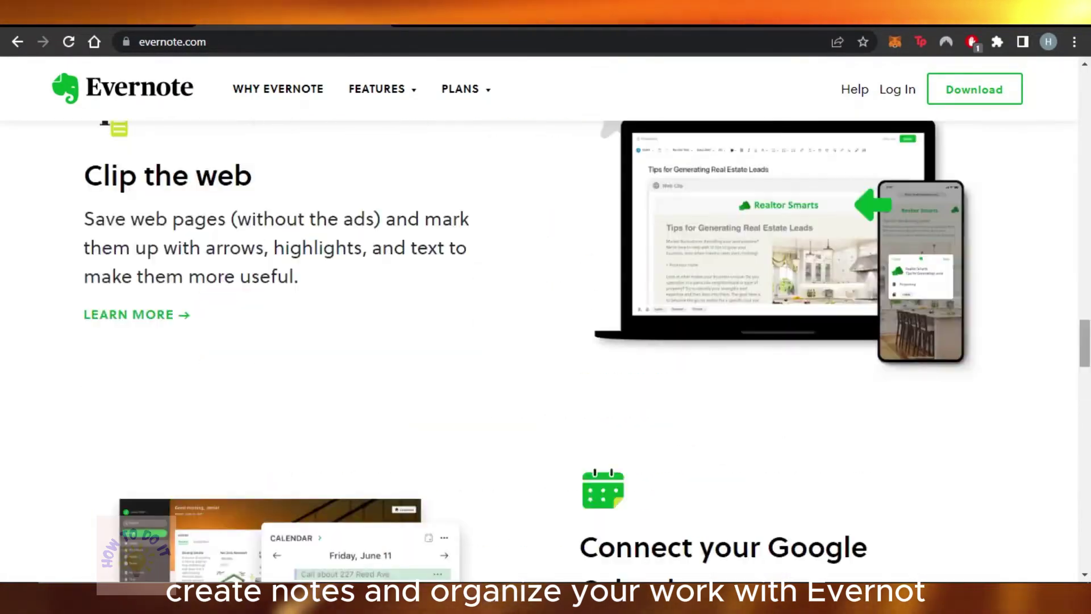
scroll(540, 341, up, 15)
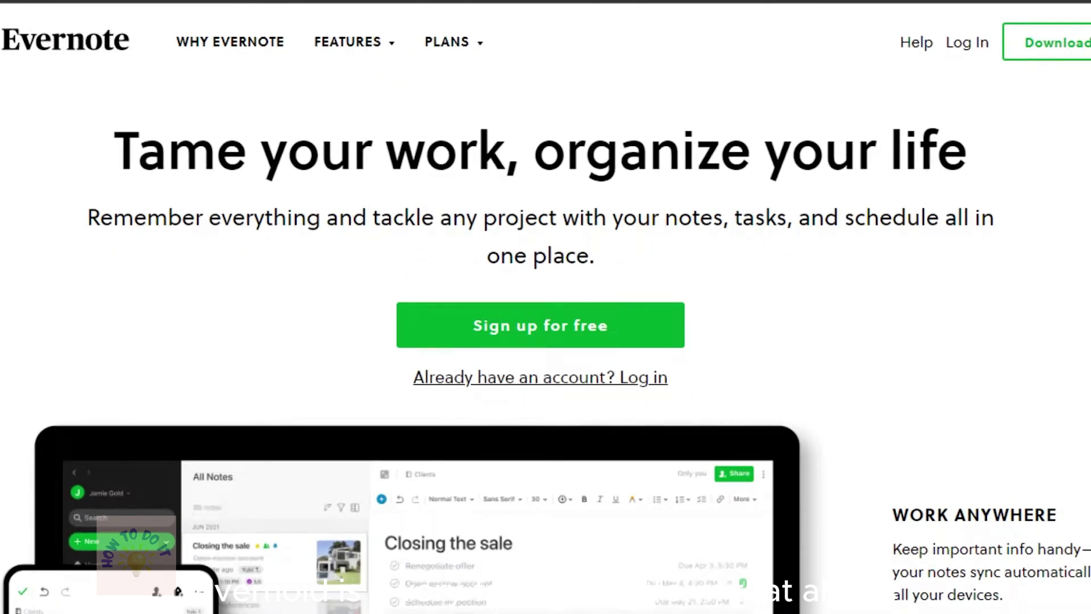
scroll(546, 341, down, 6)
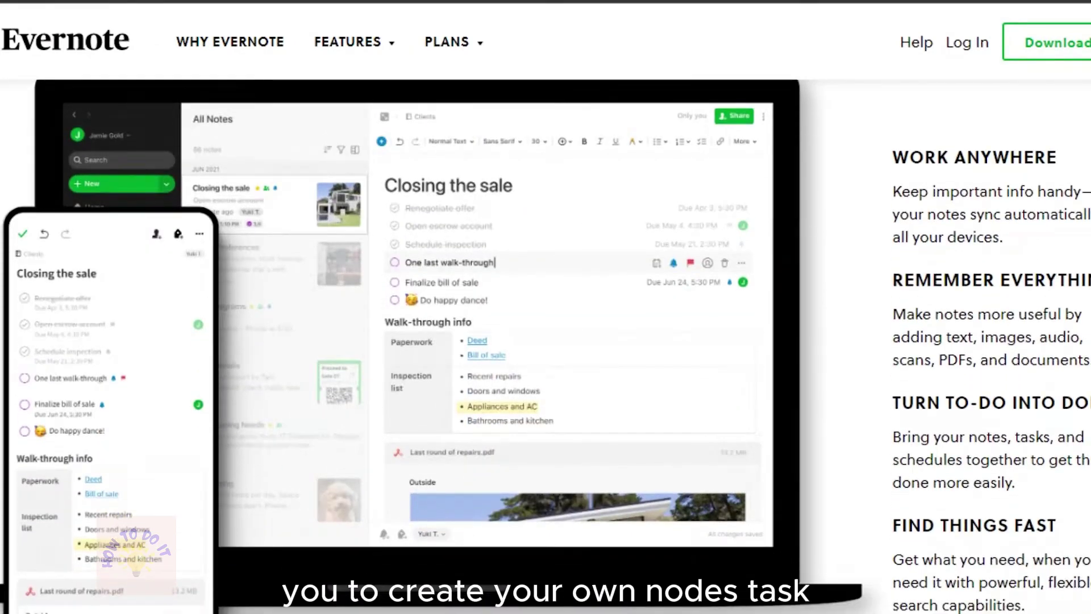
scroll(545, 341, down, 10)
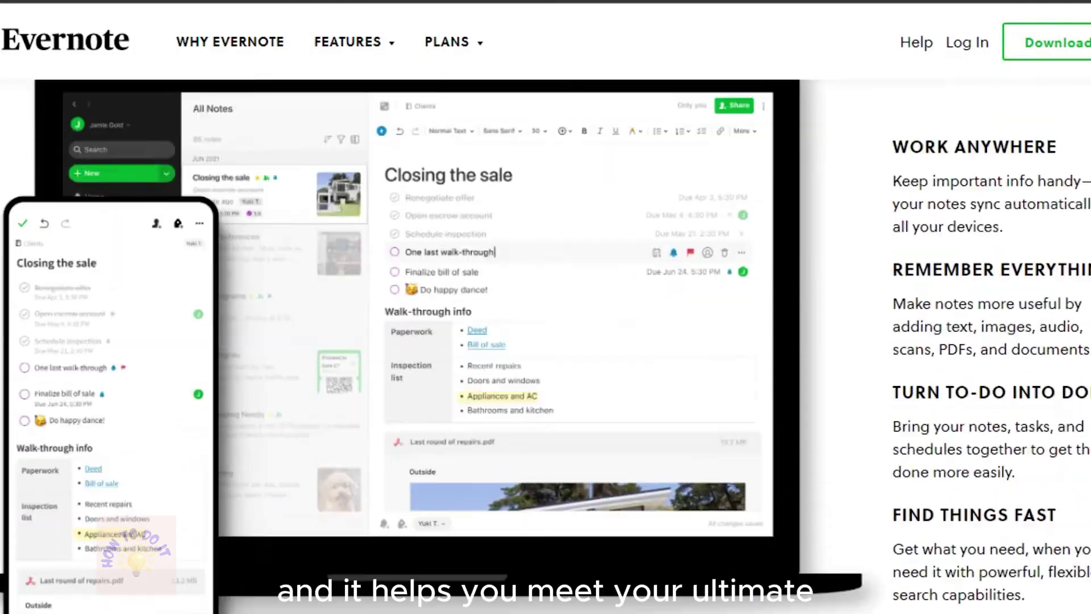
scroll(545, 341, down, 10)
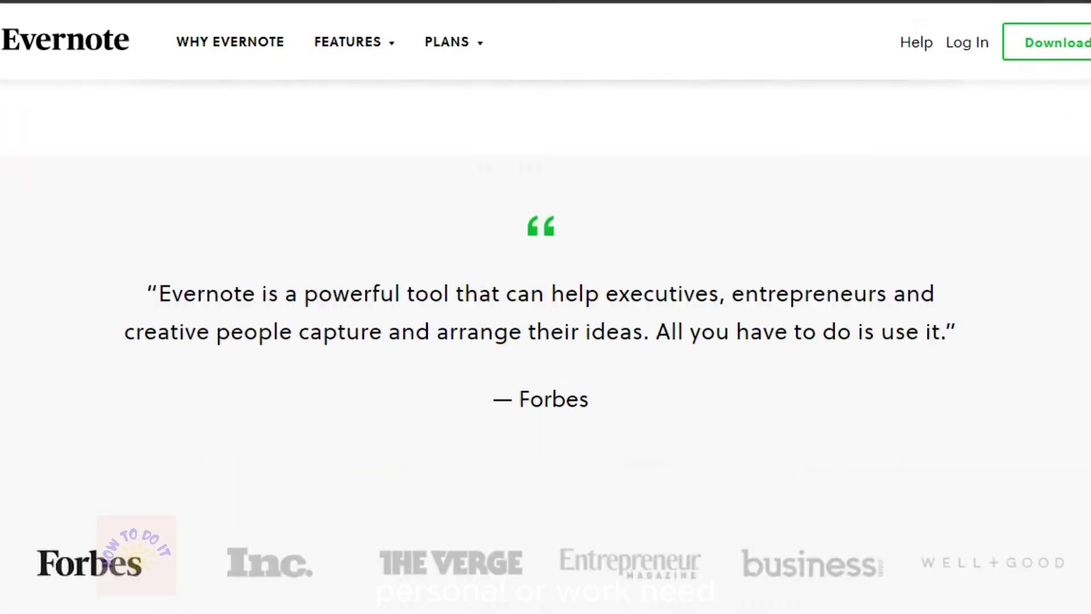
scroll(545, 341, up, 10)
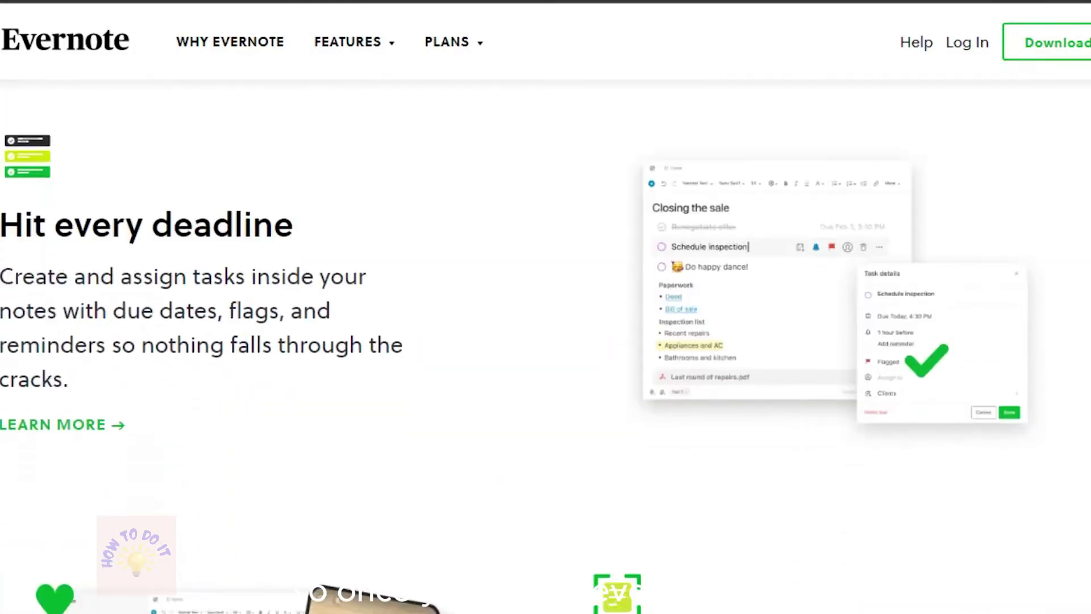
scroll(545, 341, up, 5)
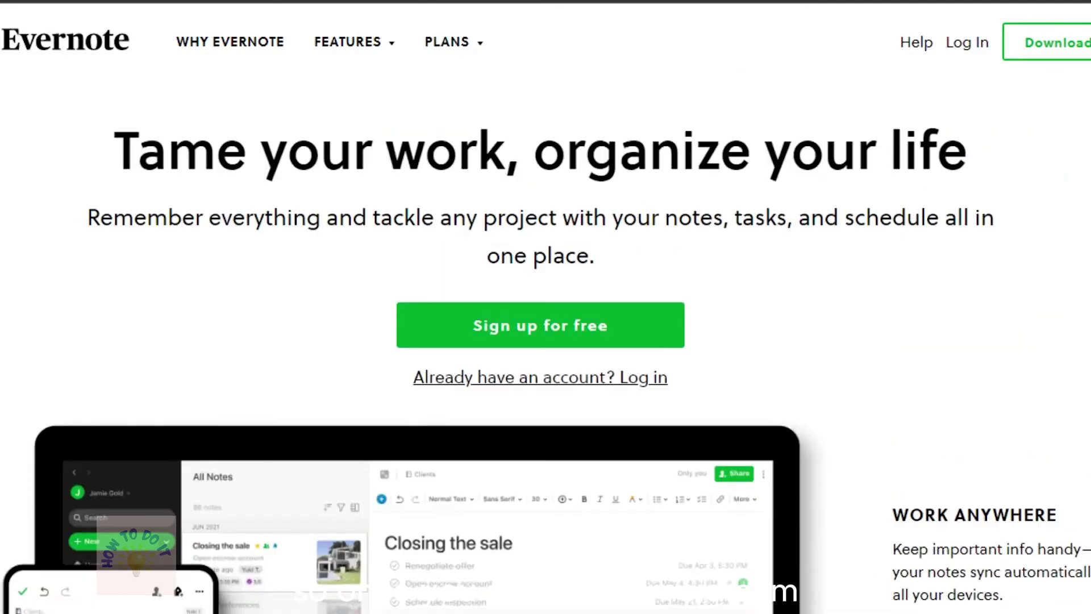
Start signing up for Evernote, review the monthly pricing plans, and get started with the Free plan.
click(515, 340)
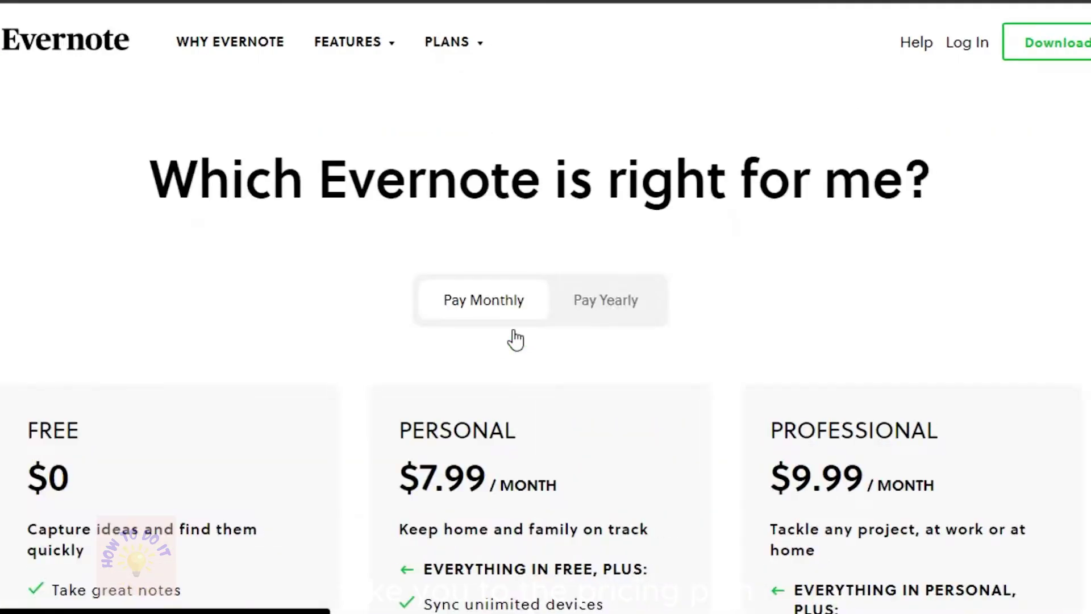
scroll(724, 123, down, 4)
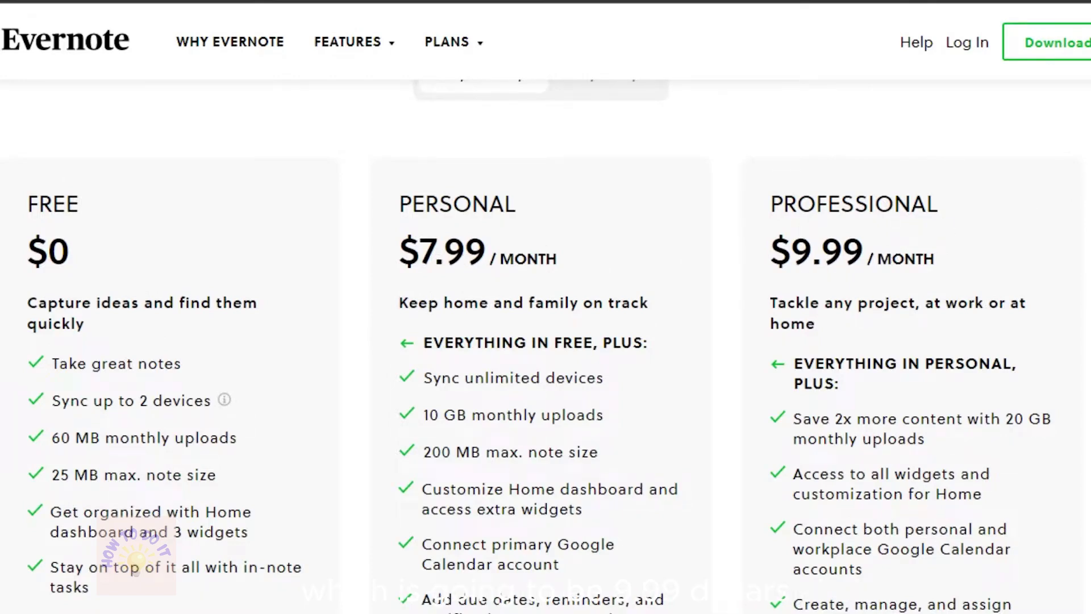
scroll(546, 341, down, 4)
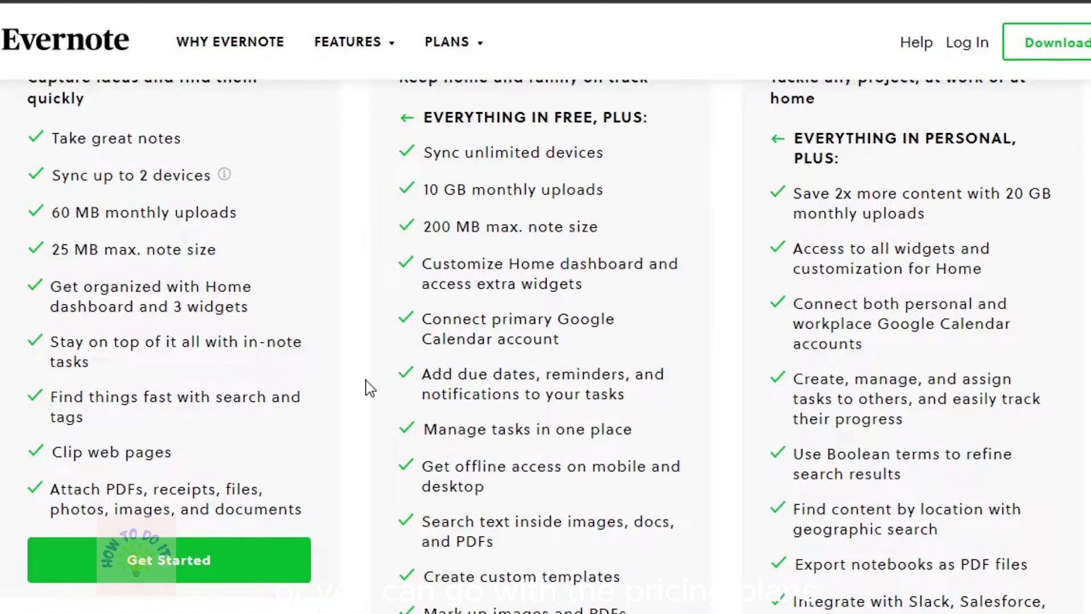
click(167, 565)
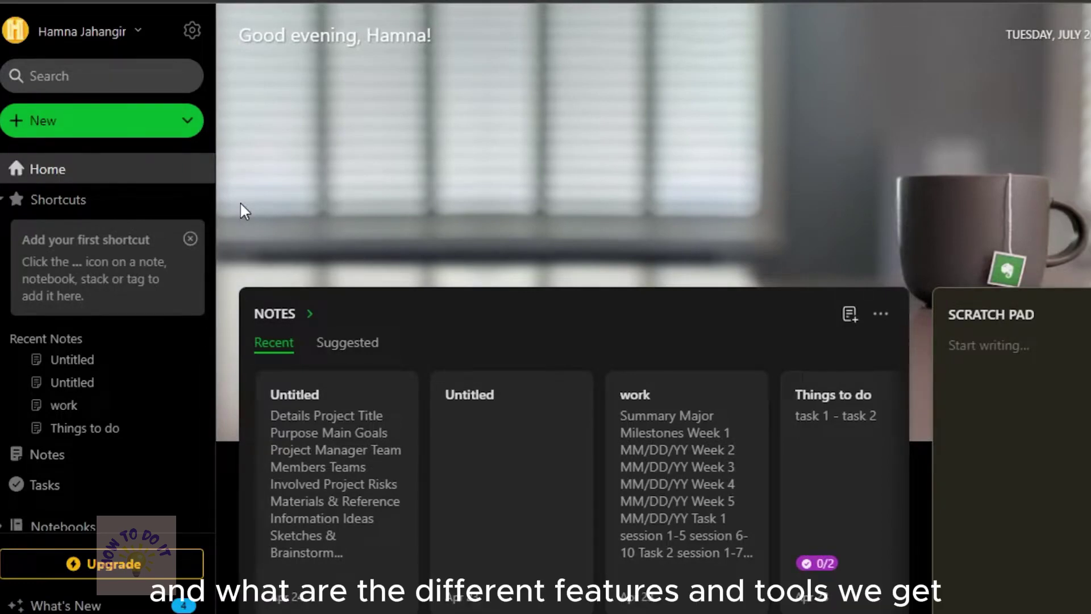
Examine the account options, the kinds of new items, the sidebar sections, and the Home widgets including Recently Captured.
scroll(245, 210, down, 3)
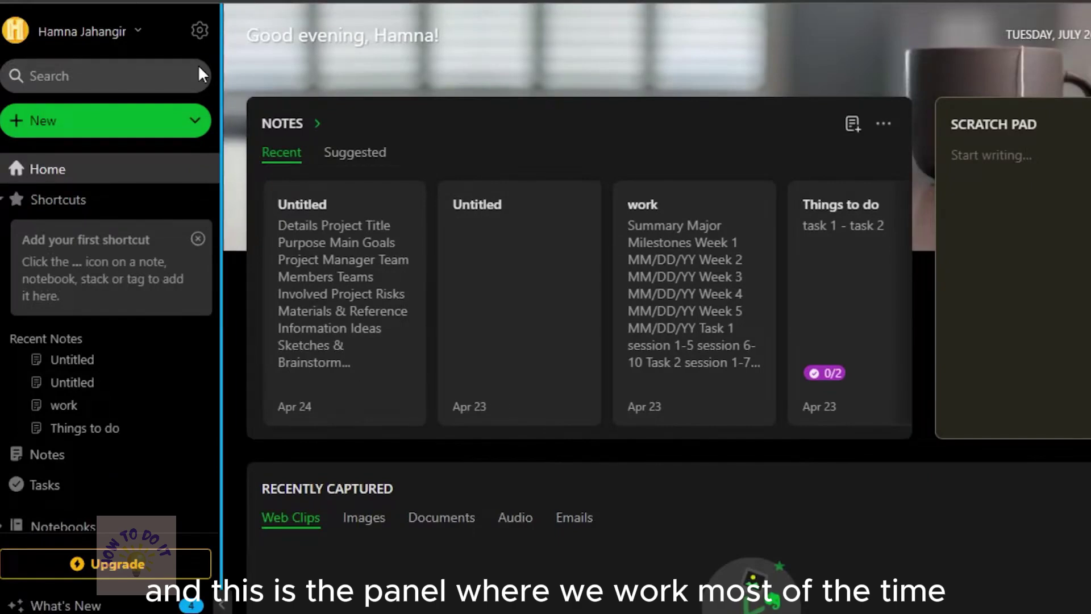
click(108, 45)
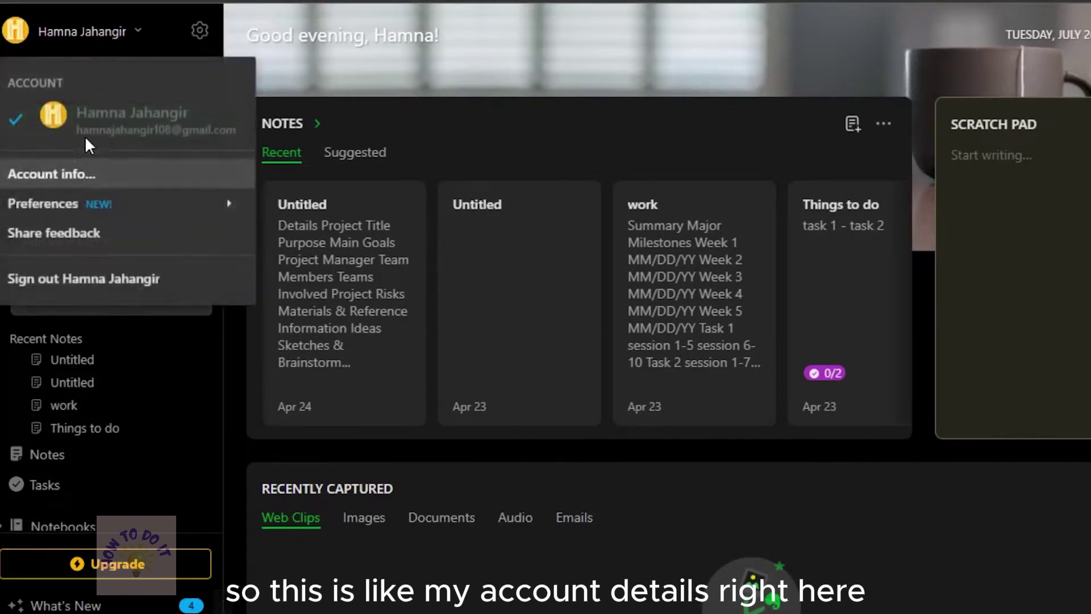
click(315, 70)
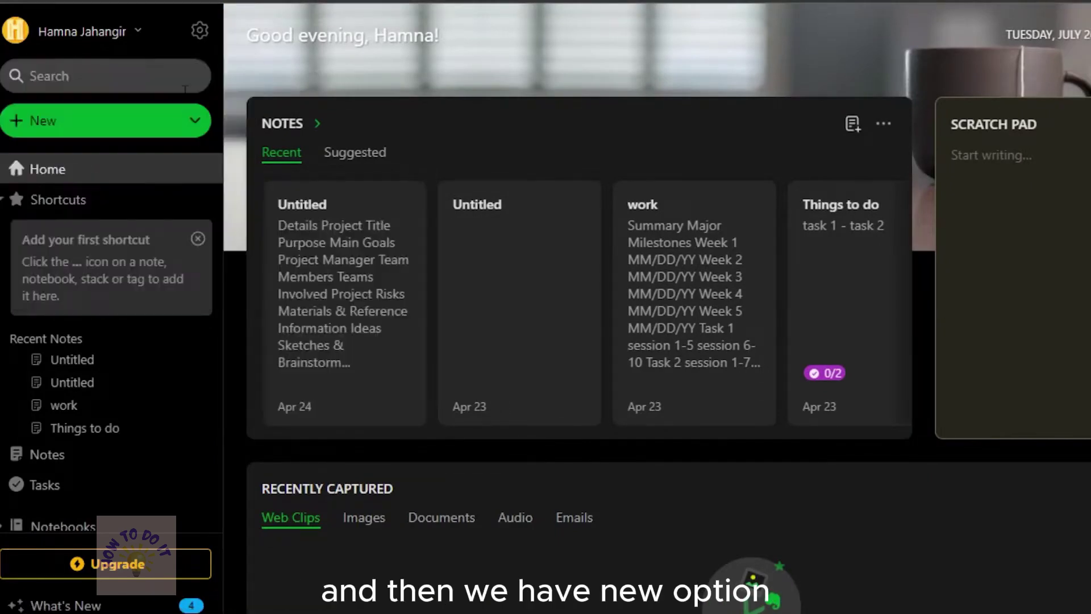
click(88, 130)
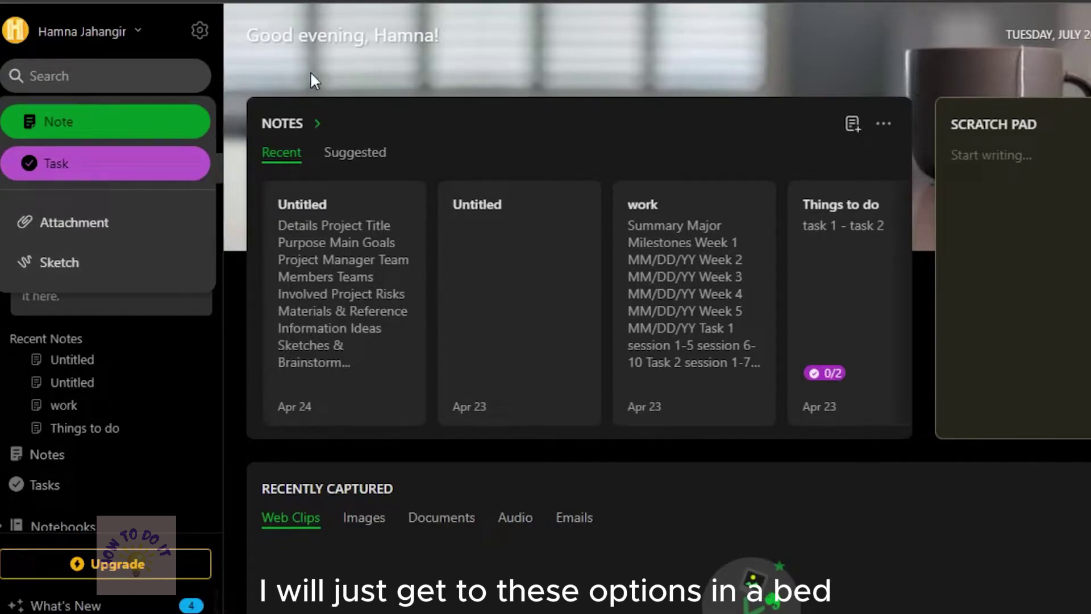
click(276, 79)
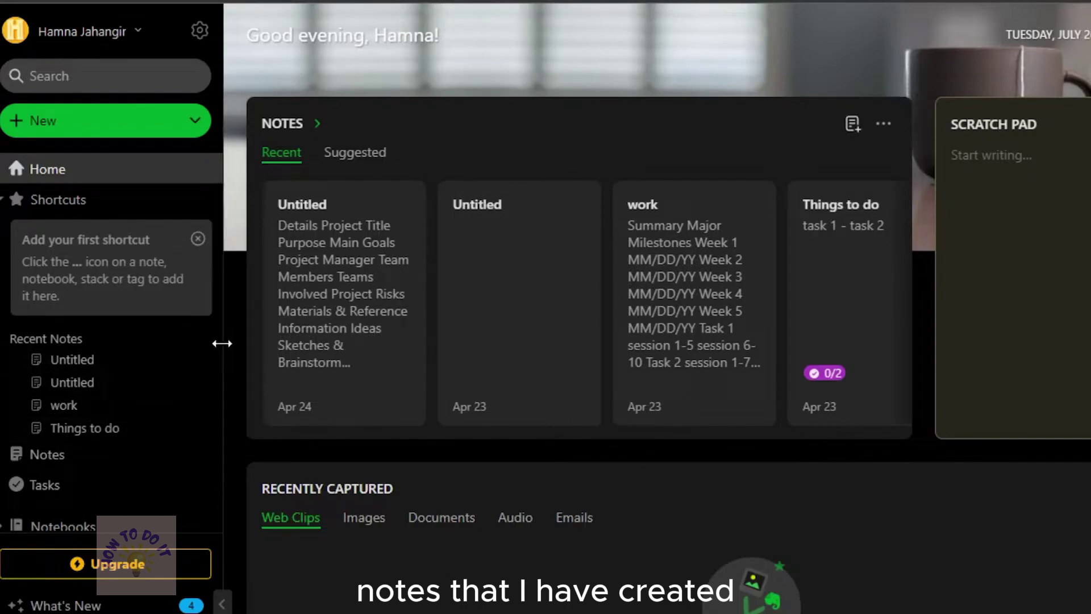
drag(215, 330, 213, 445)
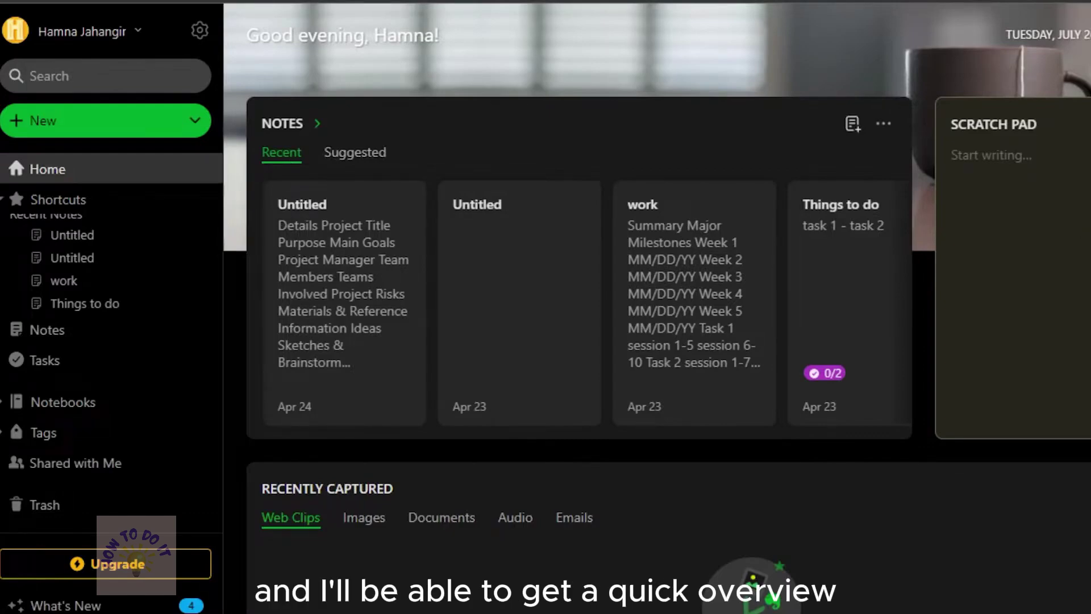
scroll(568, 370, down, 5)
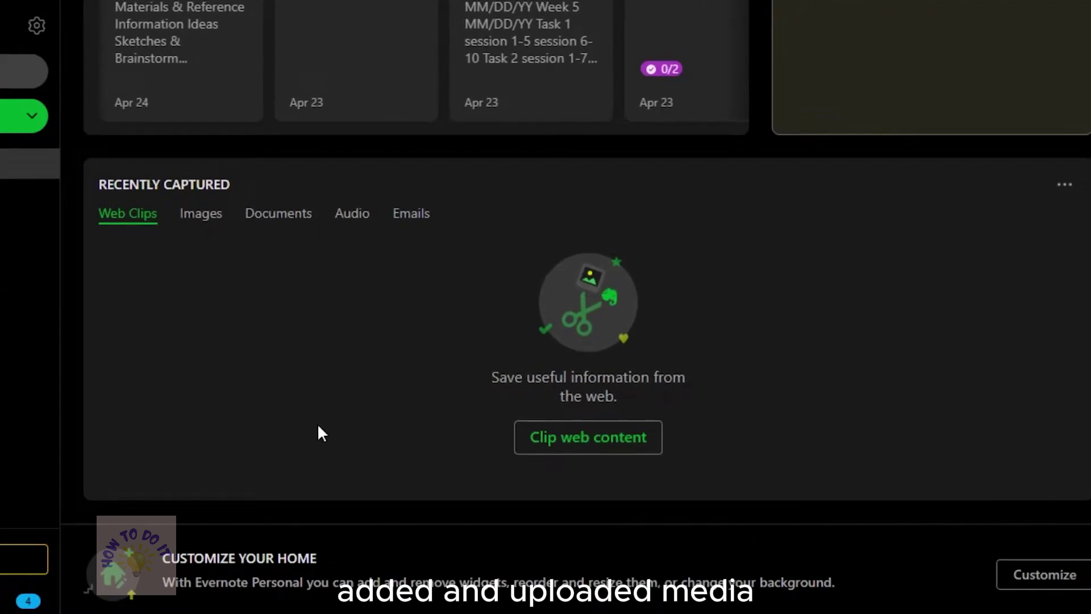
scroll(319, 426, up, 8)
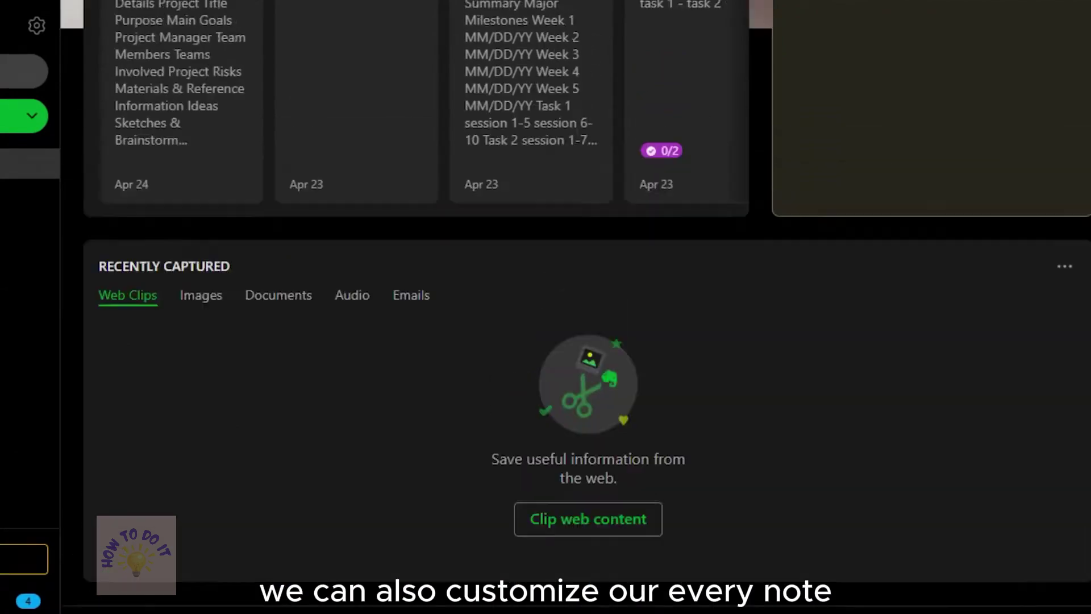
scroll(328, 170, down, 3)
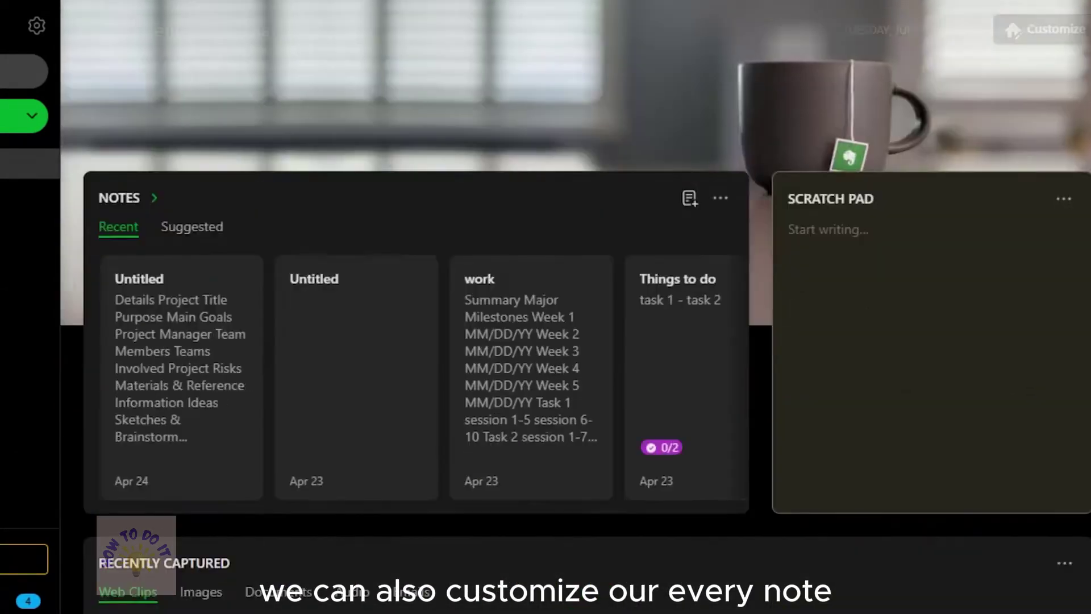
scroll(328, 169, up, 3)
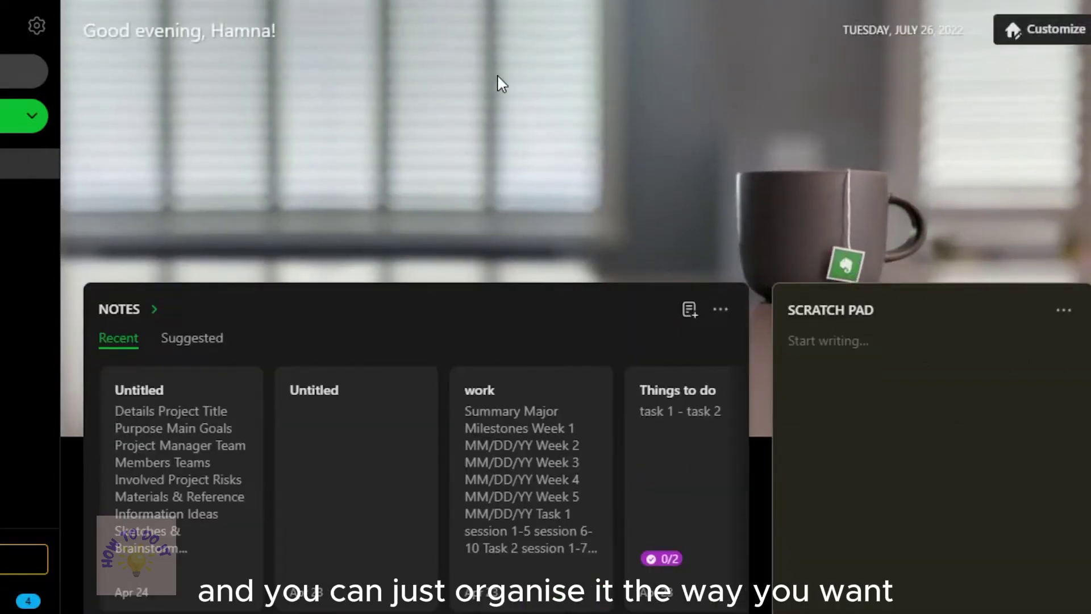
Open the Home customization mode and look through the available widgets, from Calendar to Tags.
click(1039, 39)
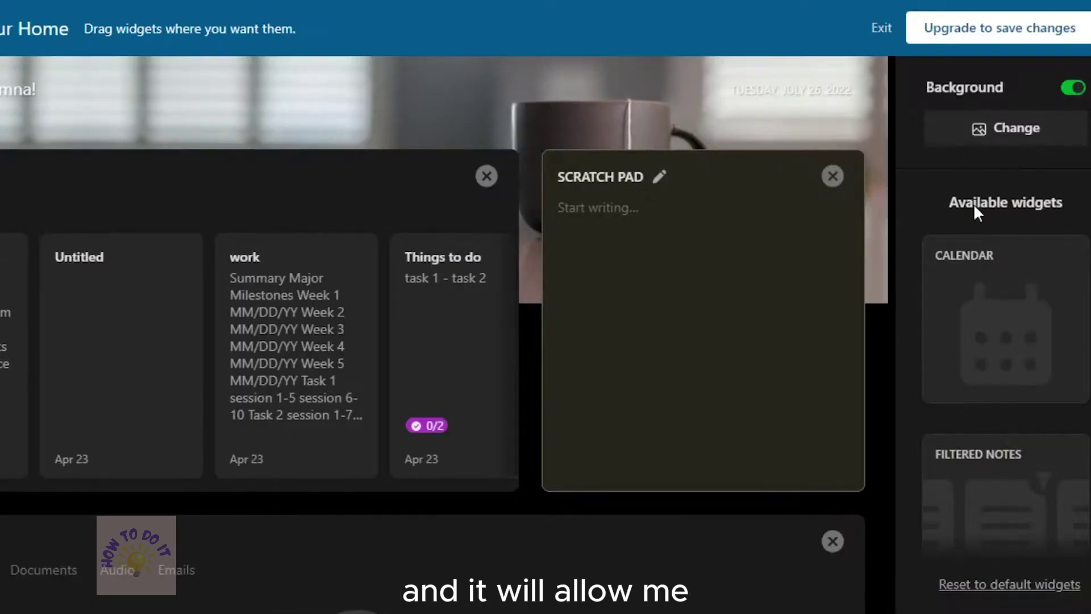
scroll(1006, 295, down, 12)
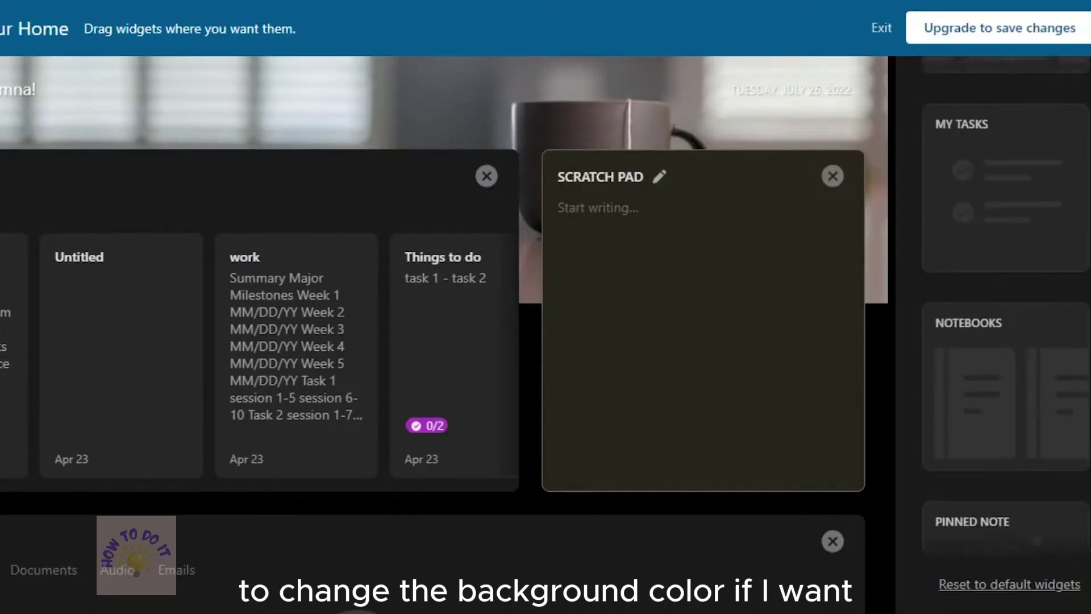
scroll(1000, 280, down, 5)
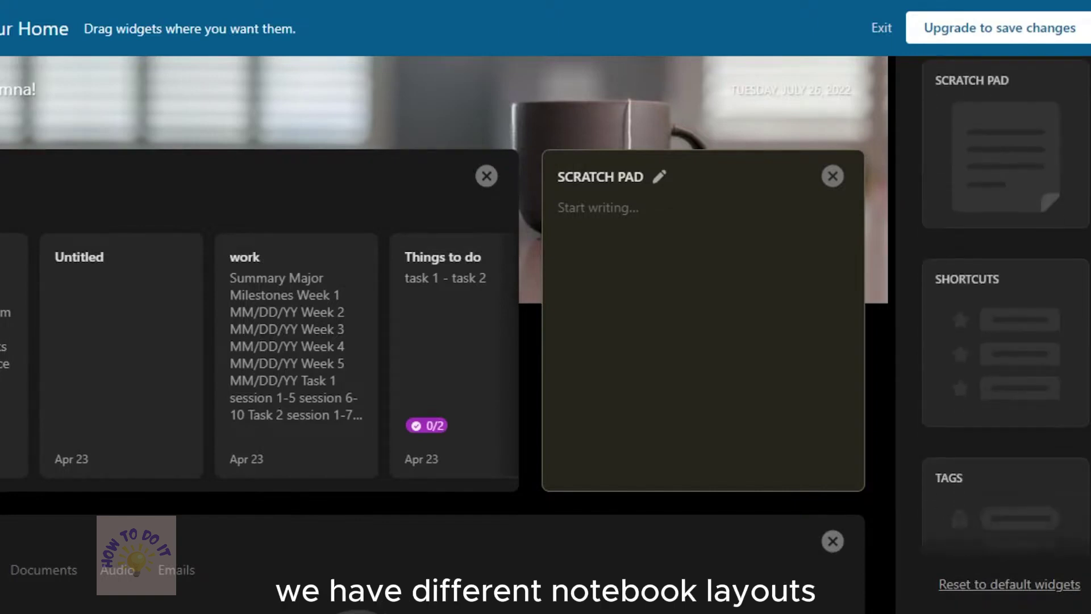
scroll(1001, 280, up, 8)
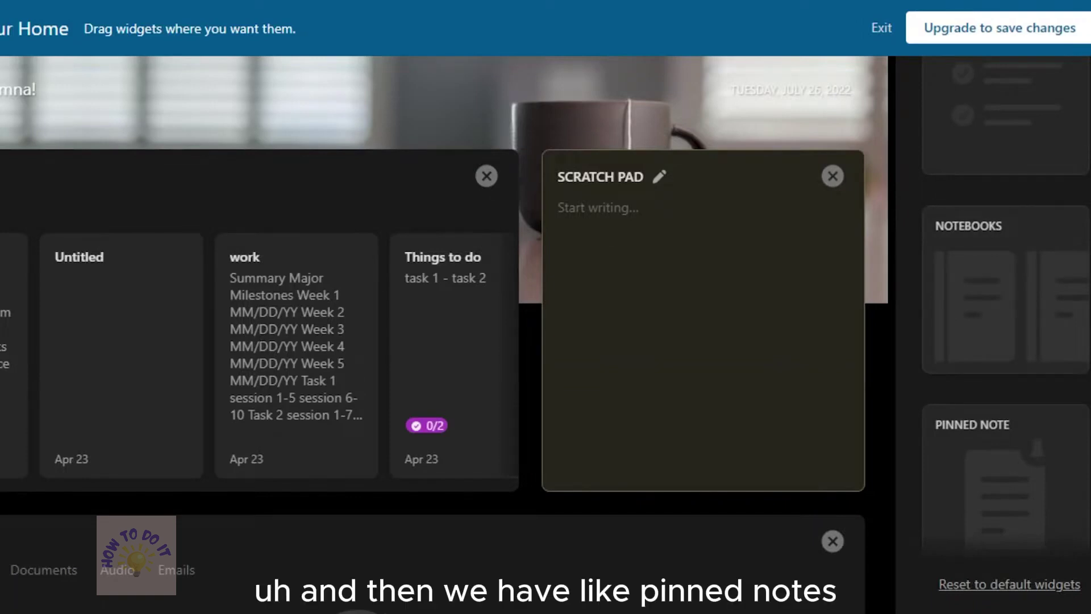
scroll(1005, 301, down, 8)
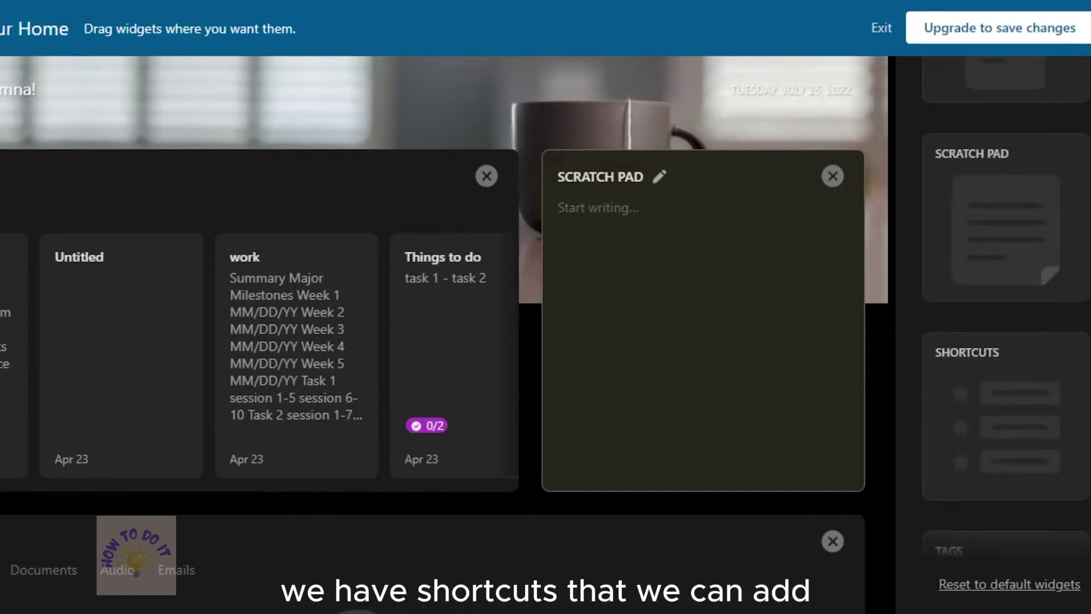
scroll(1006, 306, down, 3)
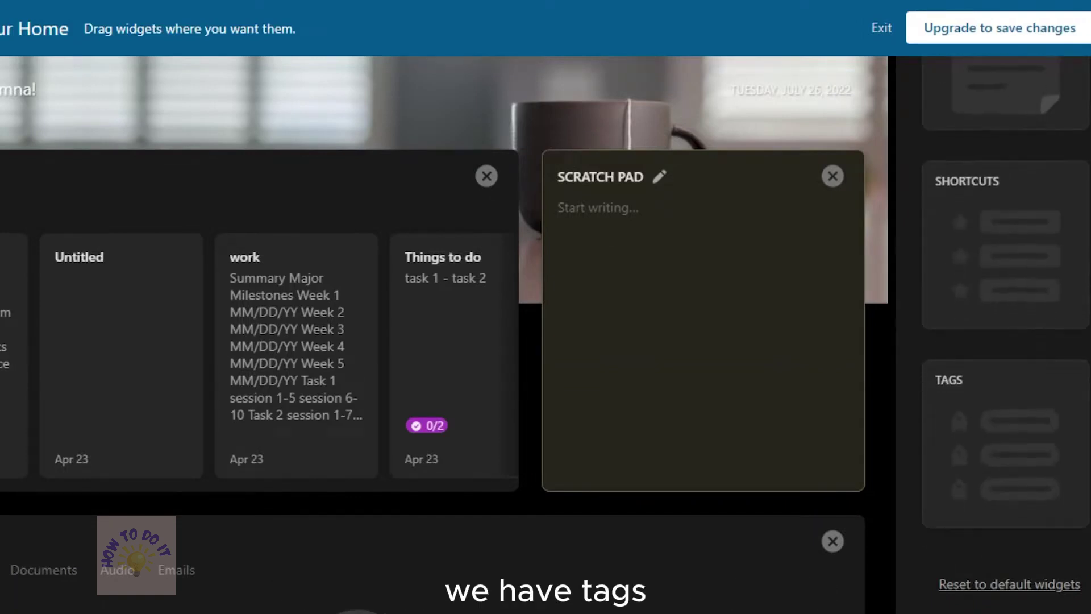
scroll(1006, 307, up, 10)
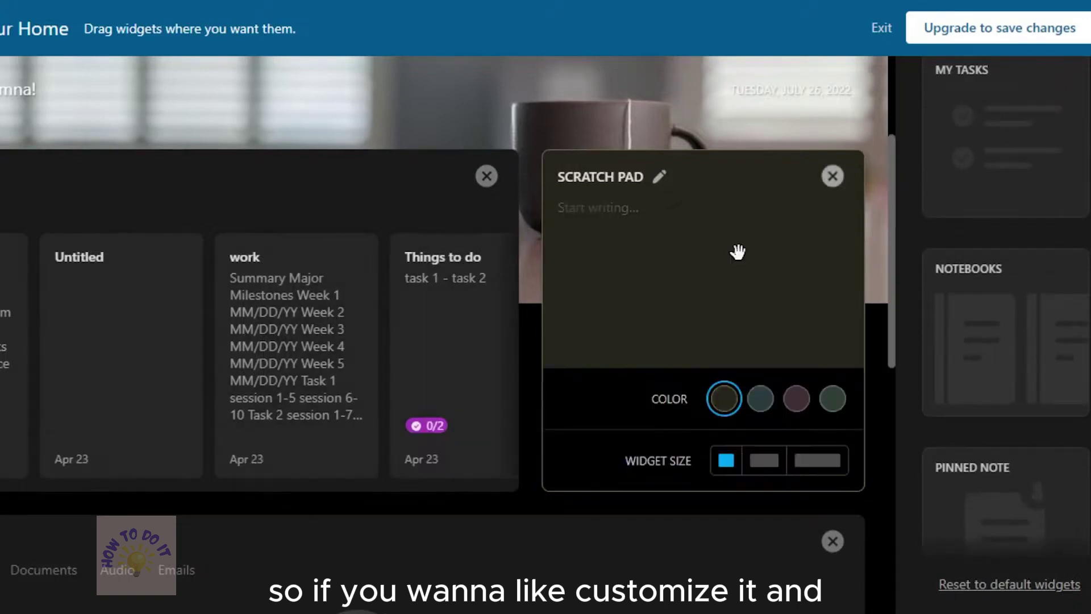
Add the My Tasks widget to Home beside the Notes widget, in the Scratch Pad's place.
mouse_move(706, 292)
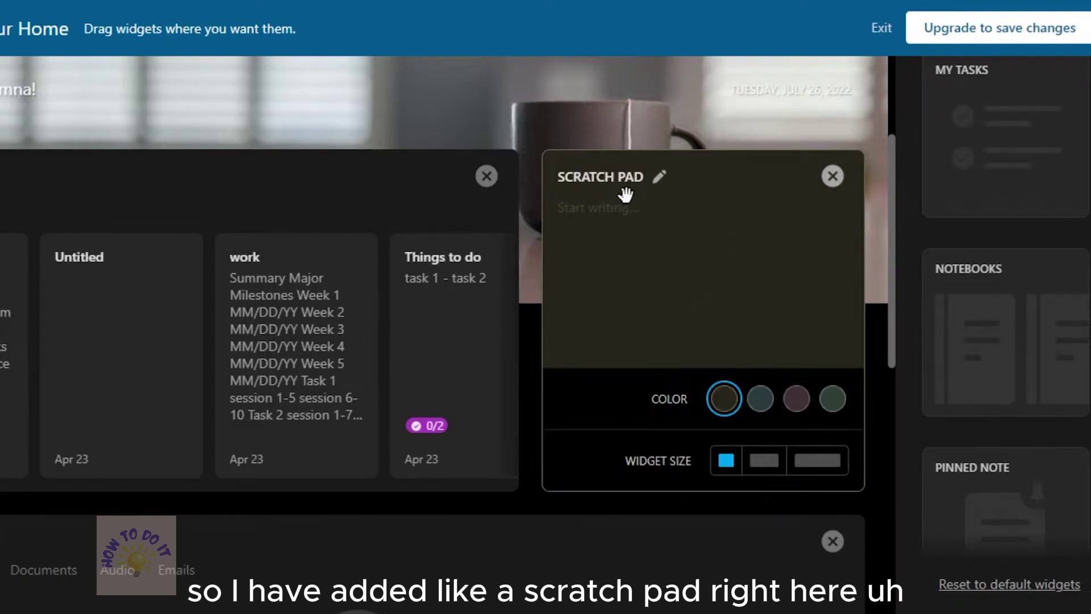
scroll(1047, 267, up, 2)
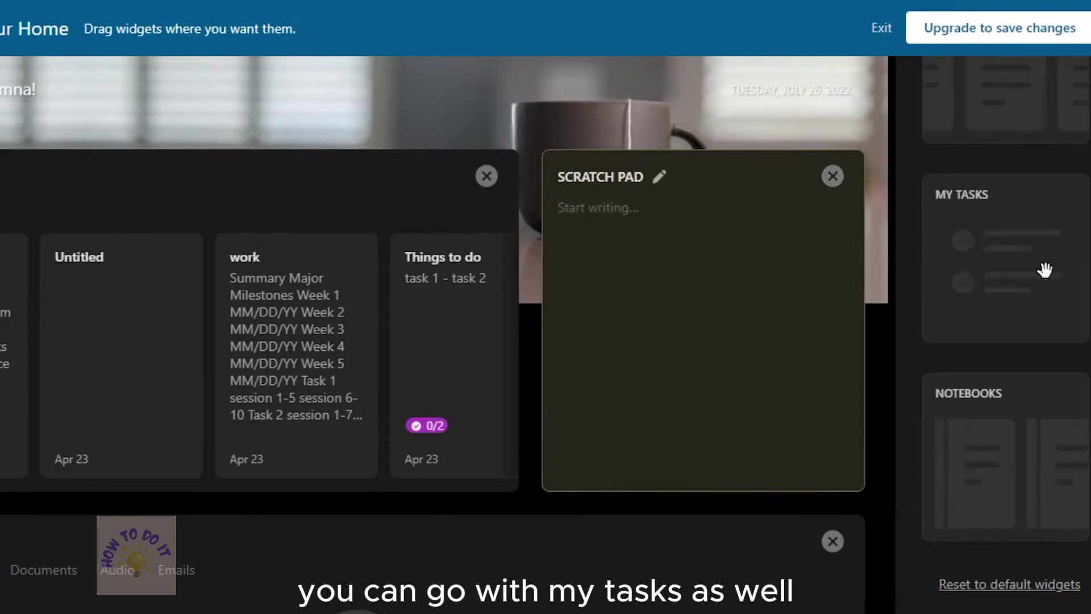
scroll(987, 407, up, 4)
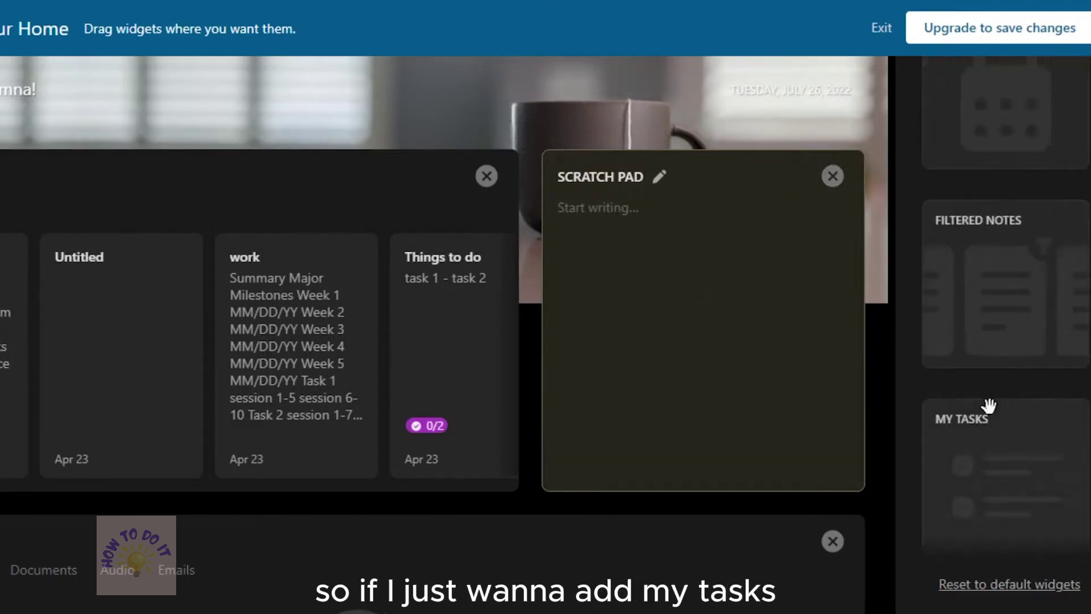
drag(956, 402, 558, 118)
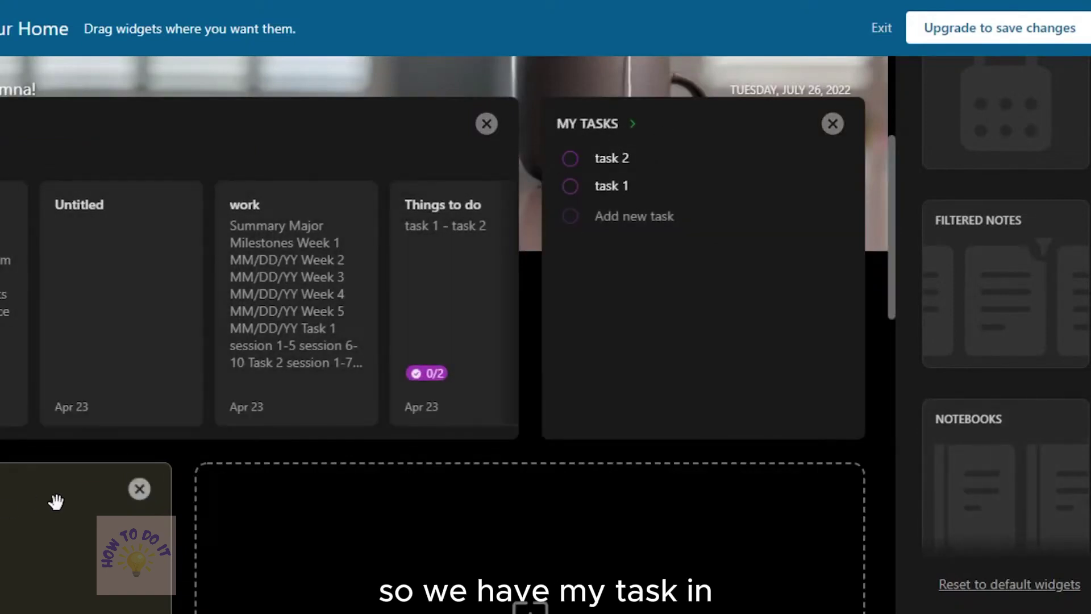
Turn off the background image of the Home dashboard.
scroll(989, 148, up, 4)
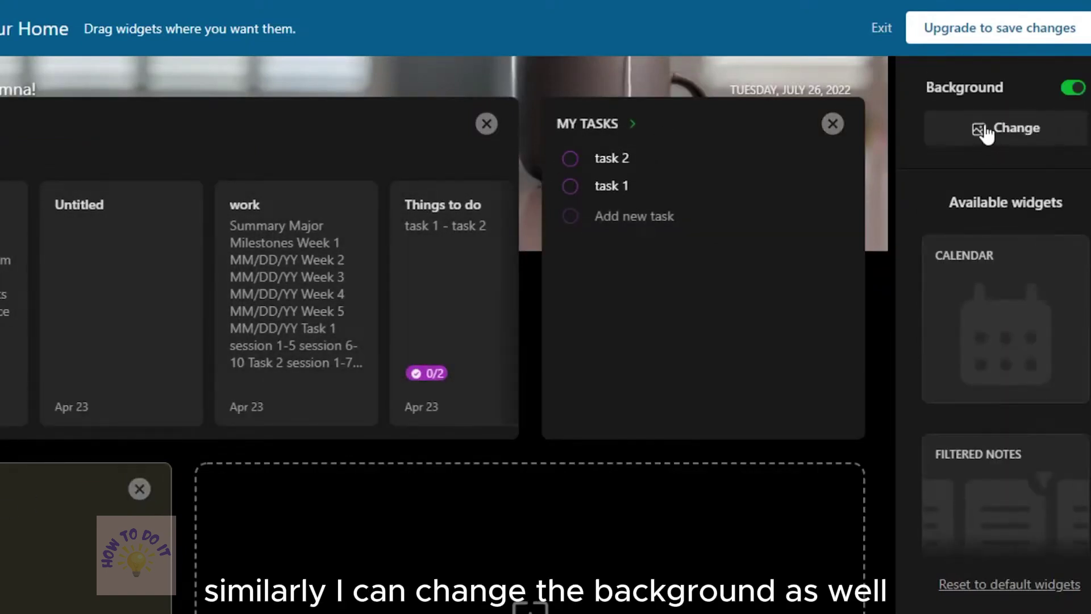
click(1074, 90)
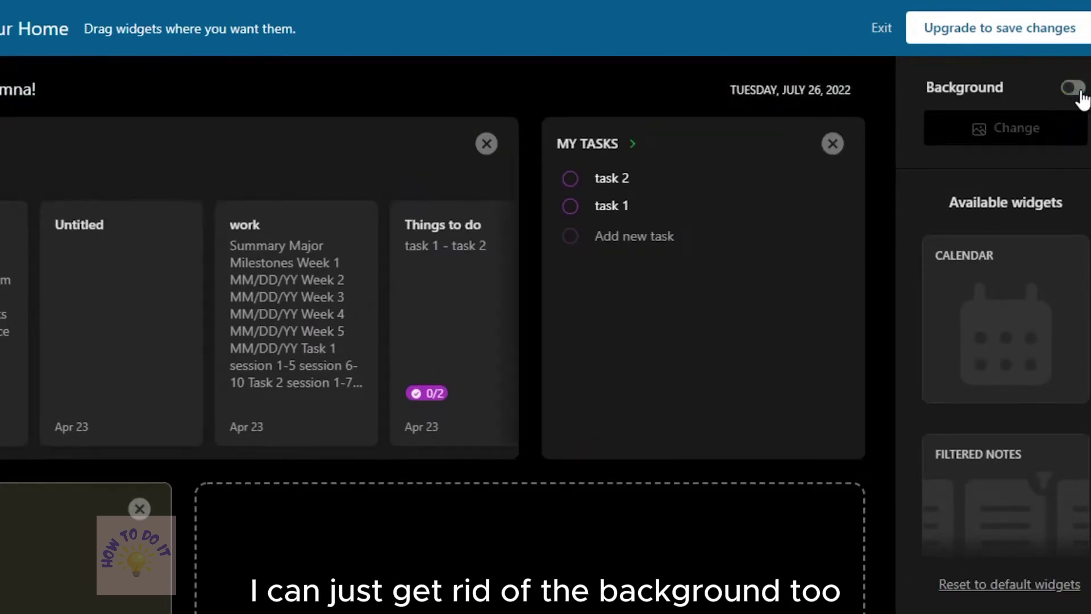
Turn the Home background image back on and exit Home customization, discarding the changes.
click(1073, 90)
mouse_move(437, 195)
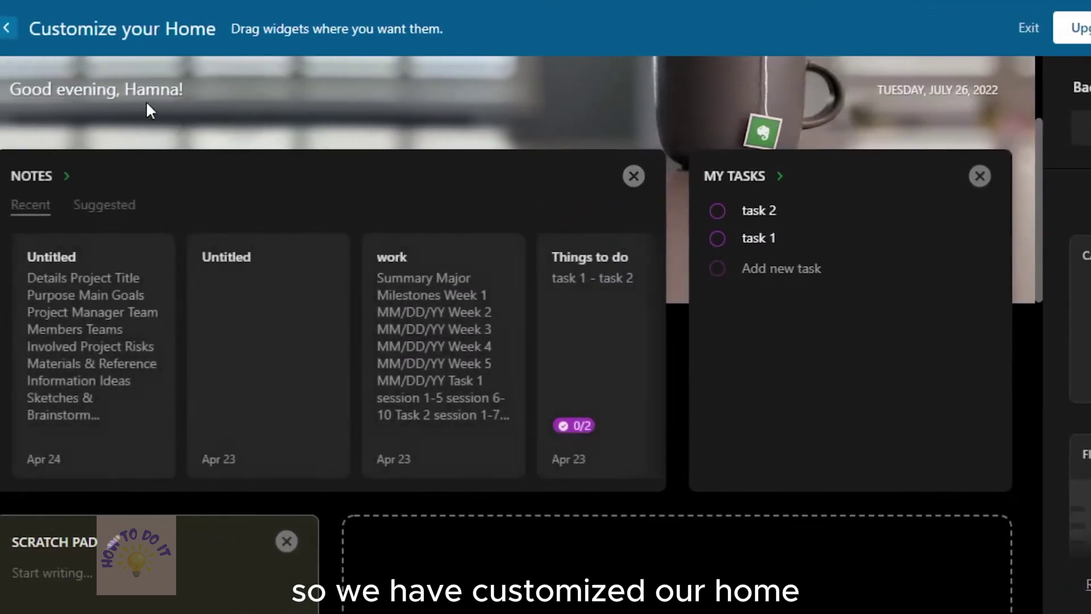
click(995, 27)
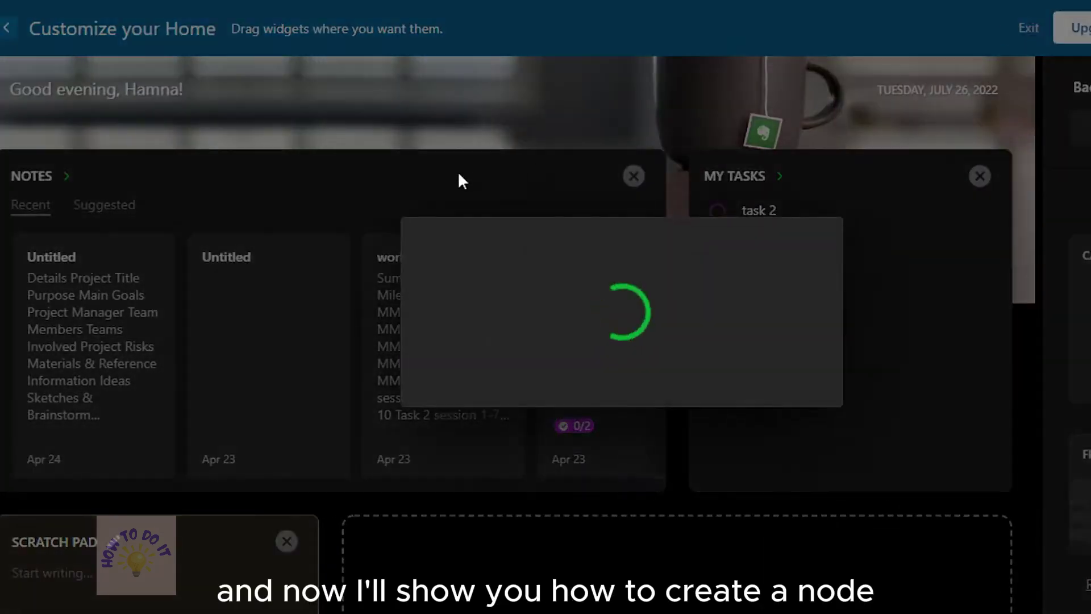
click(578, 290)
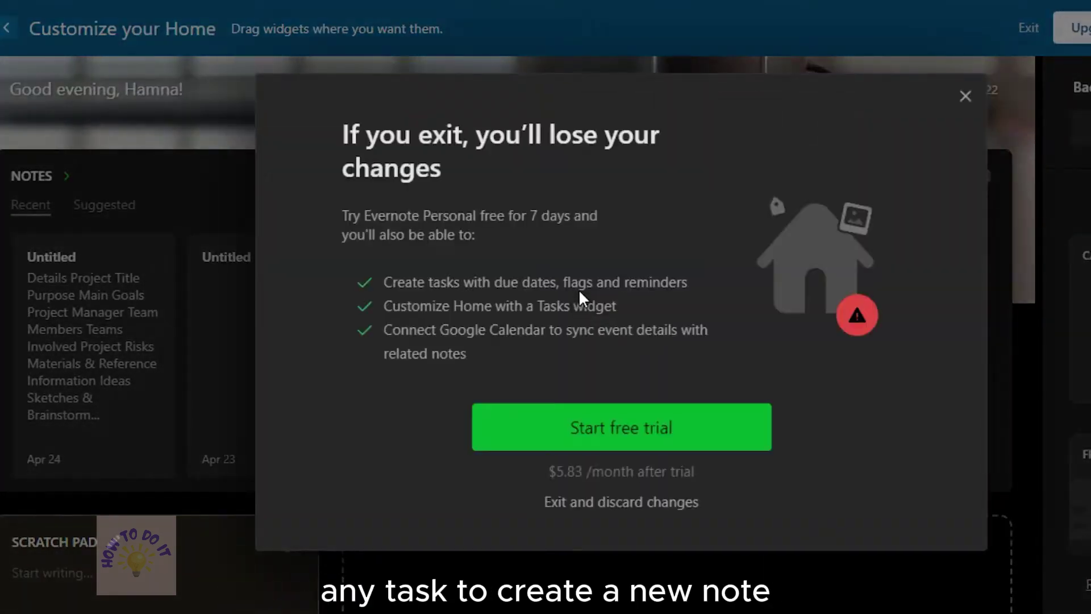
click(570, 500)
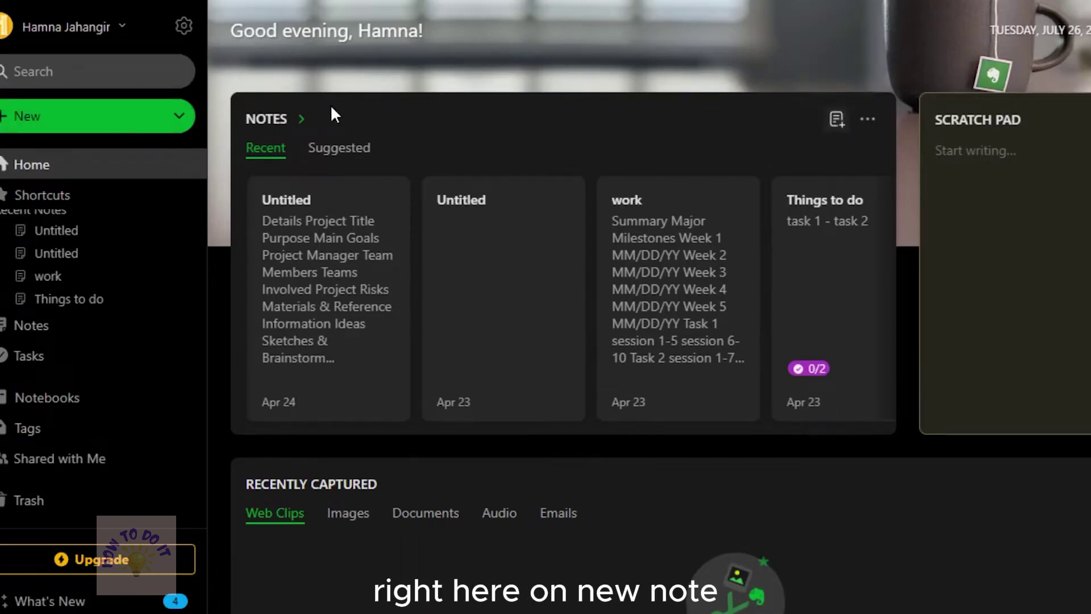
Create a new note and title it "New Topics".
click(120, 129)
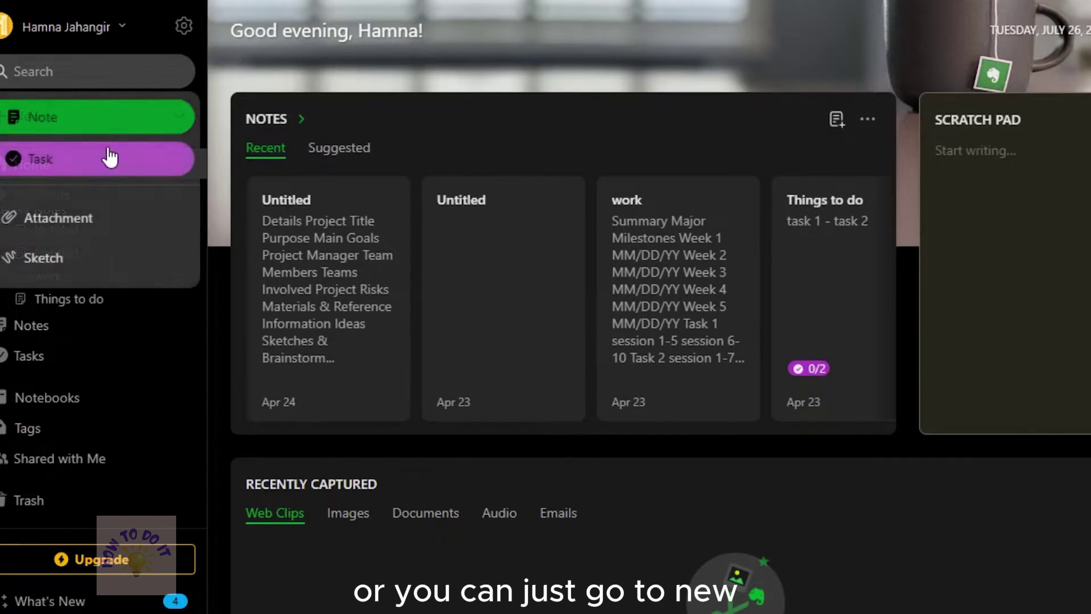
click(103, 118)
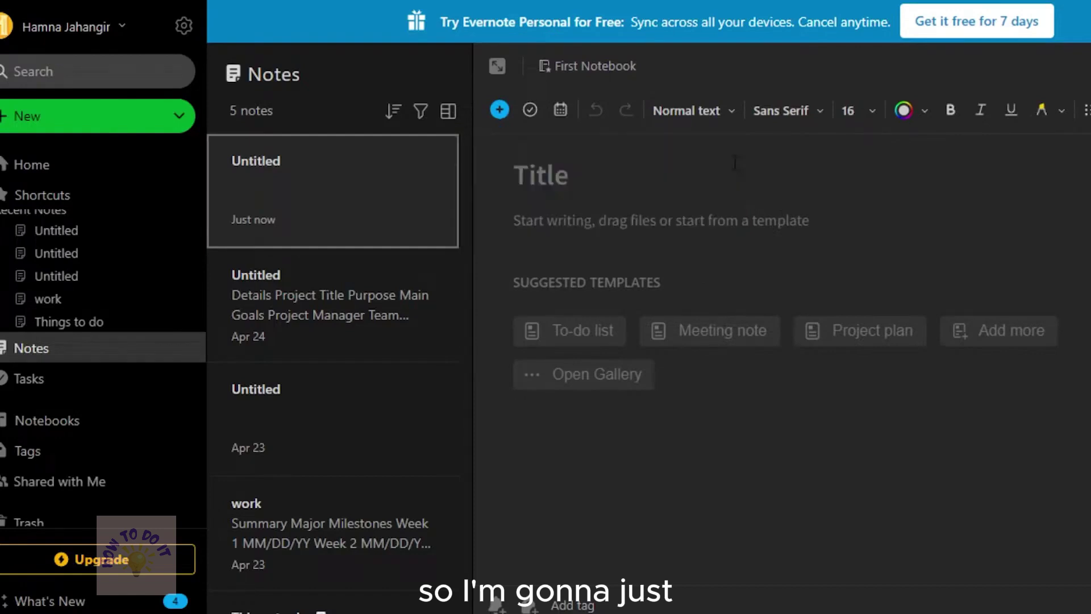
click(590, 175)
text(New Topics)
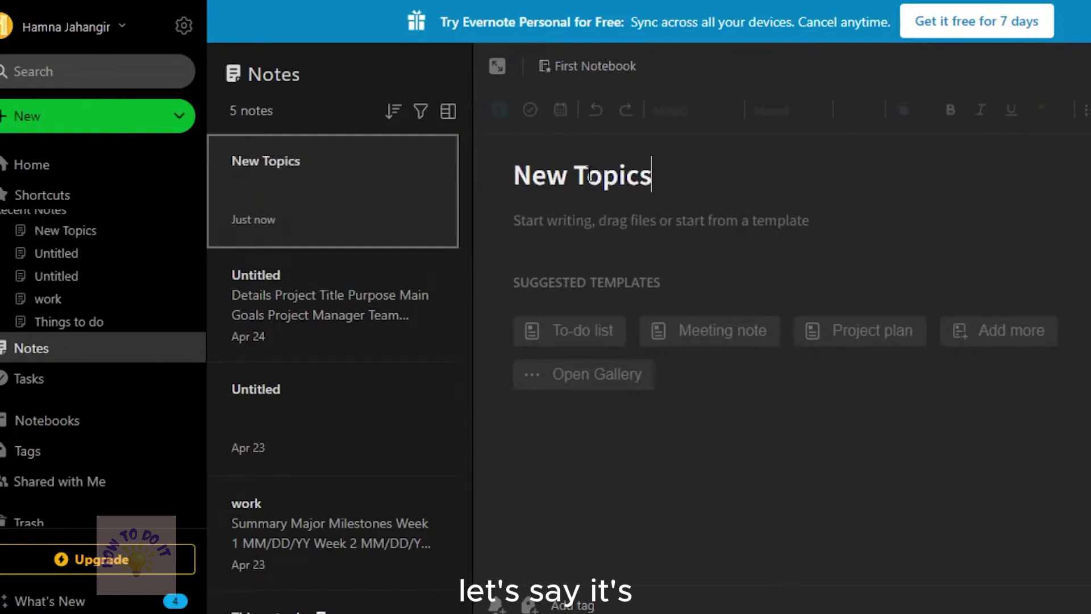
Preview the suggested templates for the note body and apply the Project plan template.
click(510, 221)
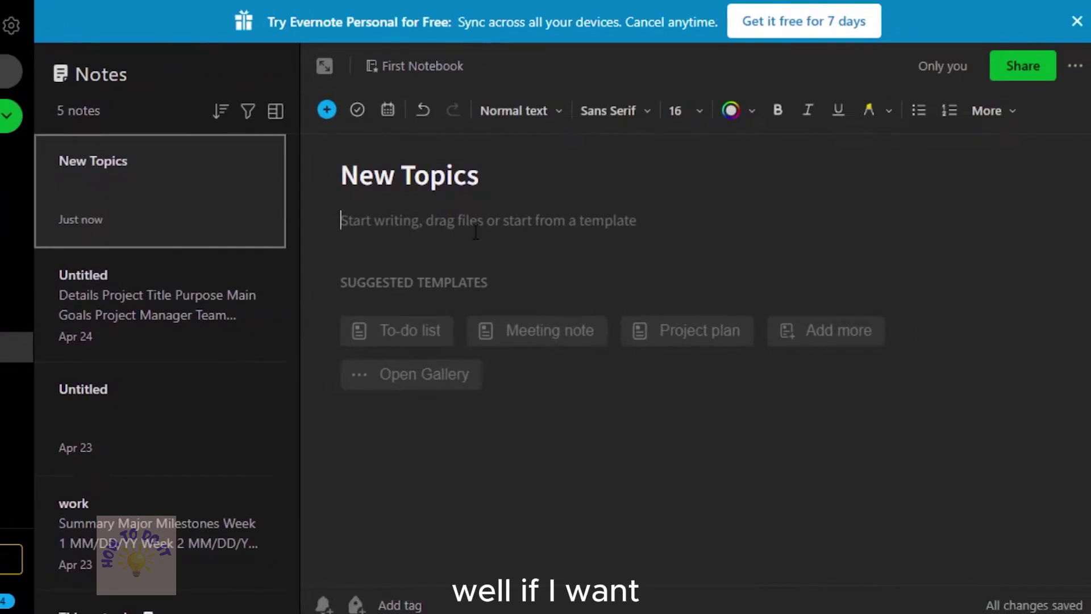
mouse_move(416, 335)
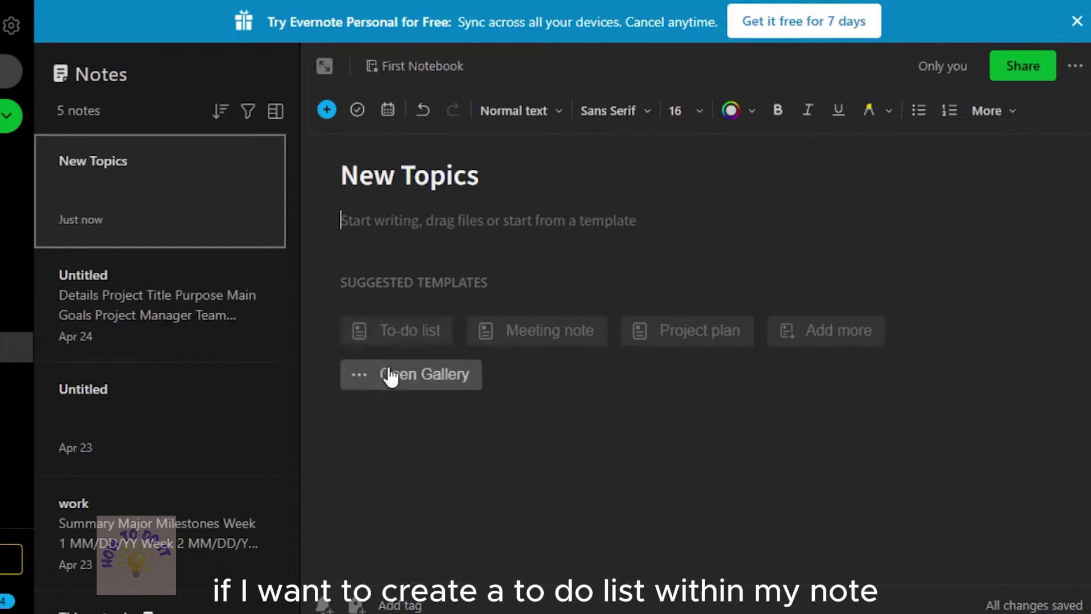
mouse_move(524, 335)
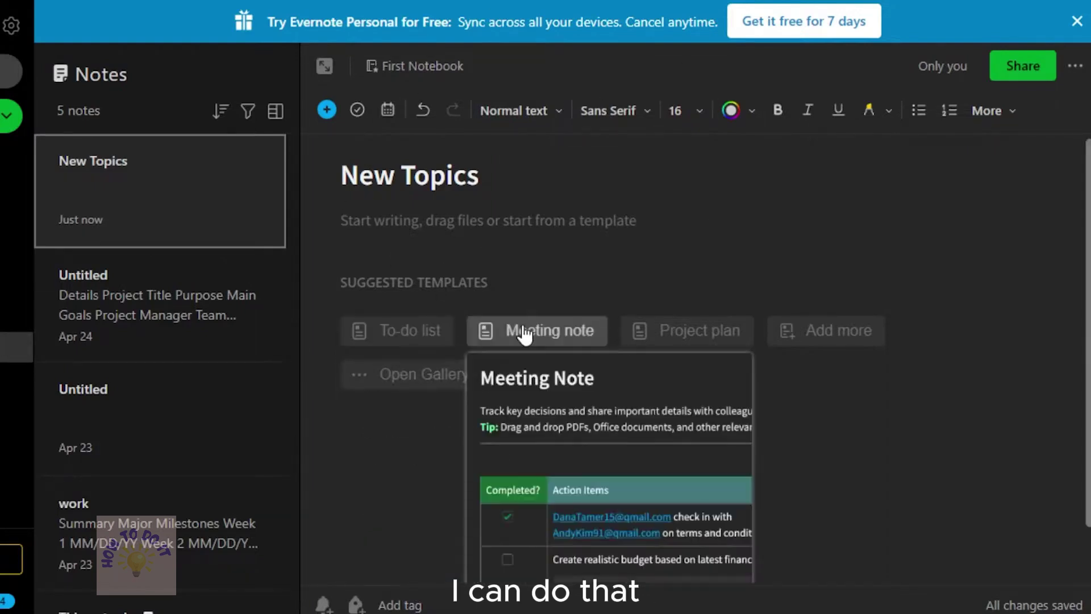
mouse_move(625, 336)
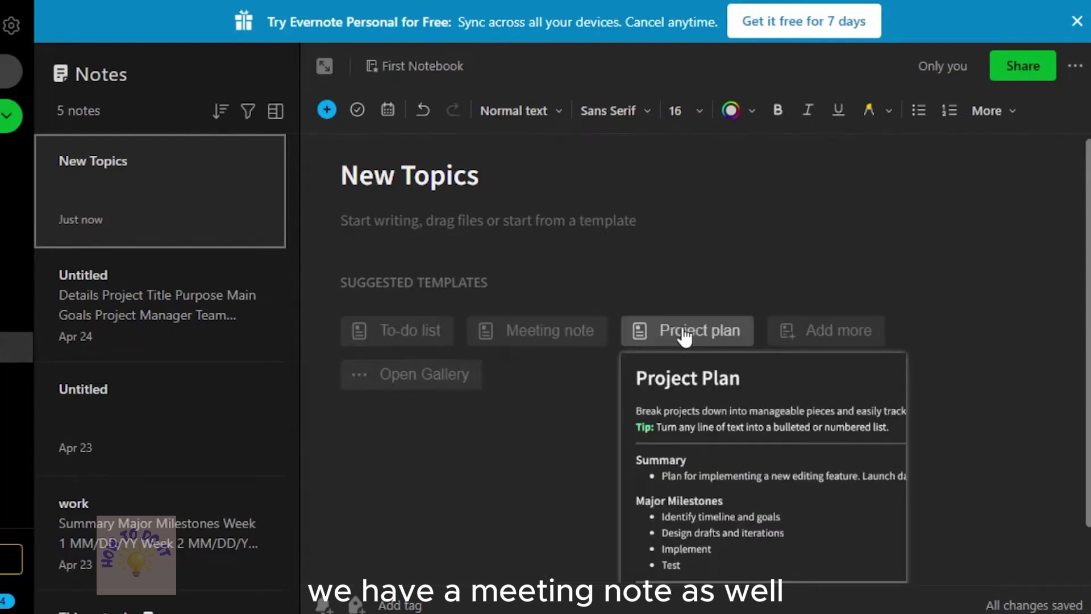
click(685, 332)
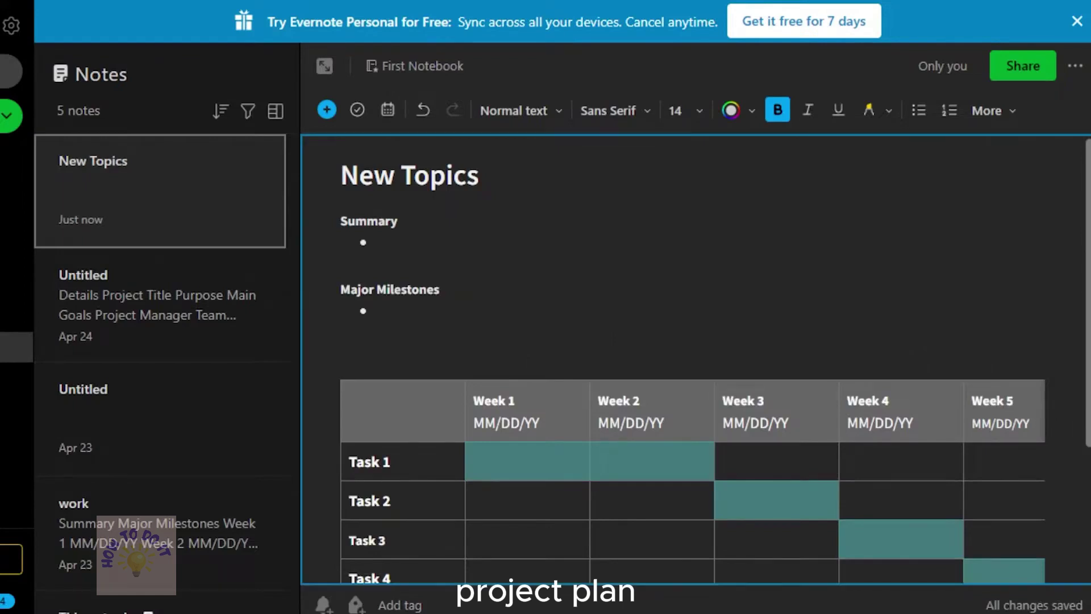
Rename the Task 1 row of the project plan table to "Topic 1".
drag(1088, 236, 1078, 377)
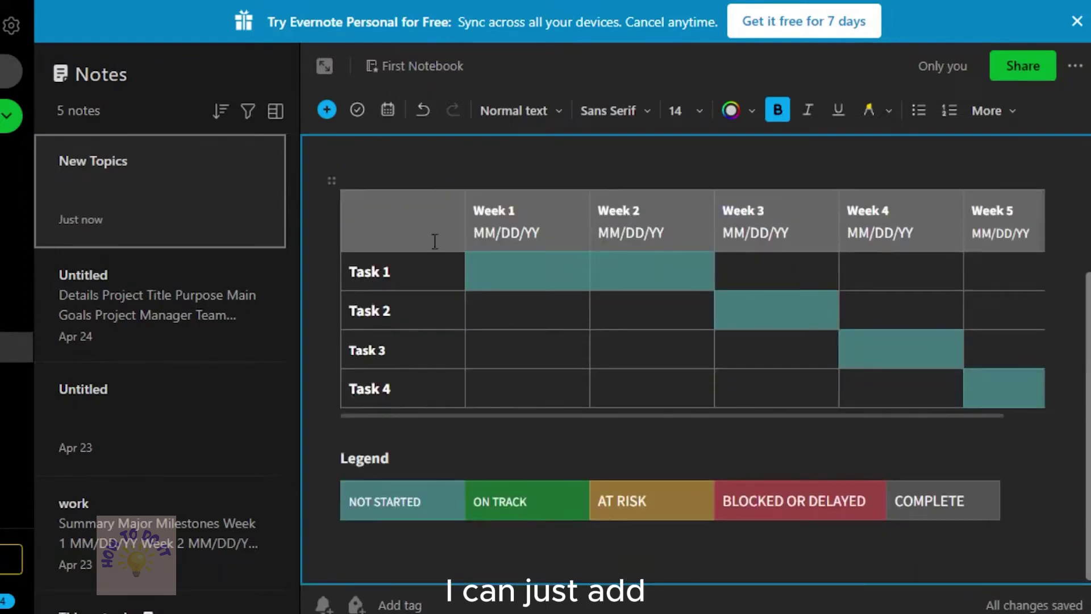
click(424, 278)
key(BackSpace)
key(BackSpace)
key(BackSpace)
key(BackSpace)
key(BackSpace)
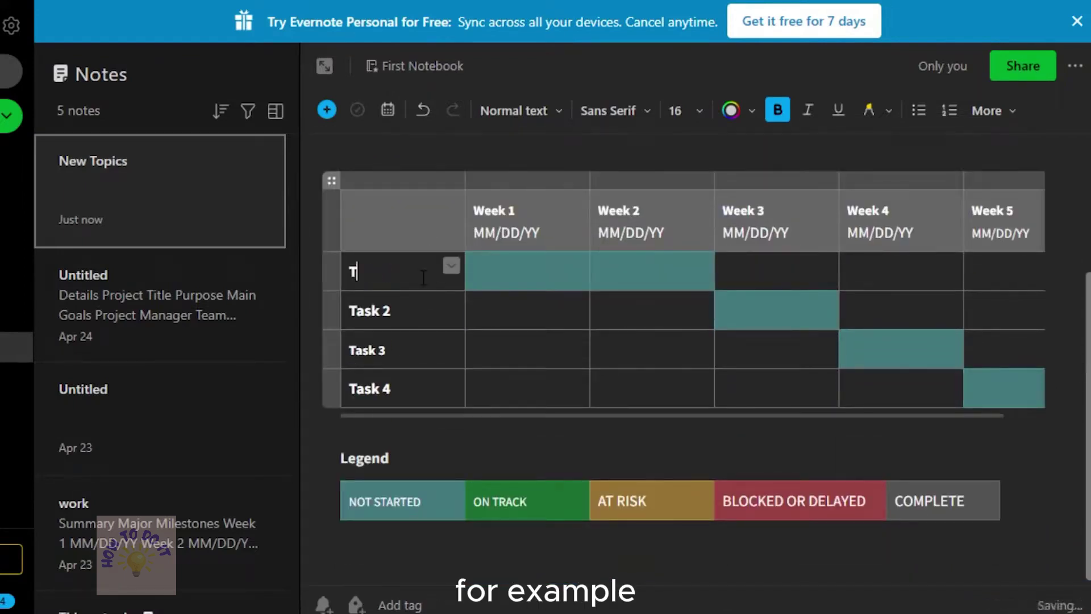
text(opic)
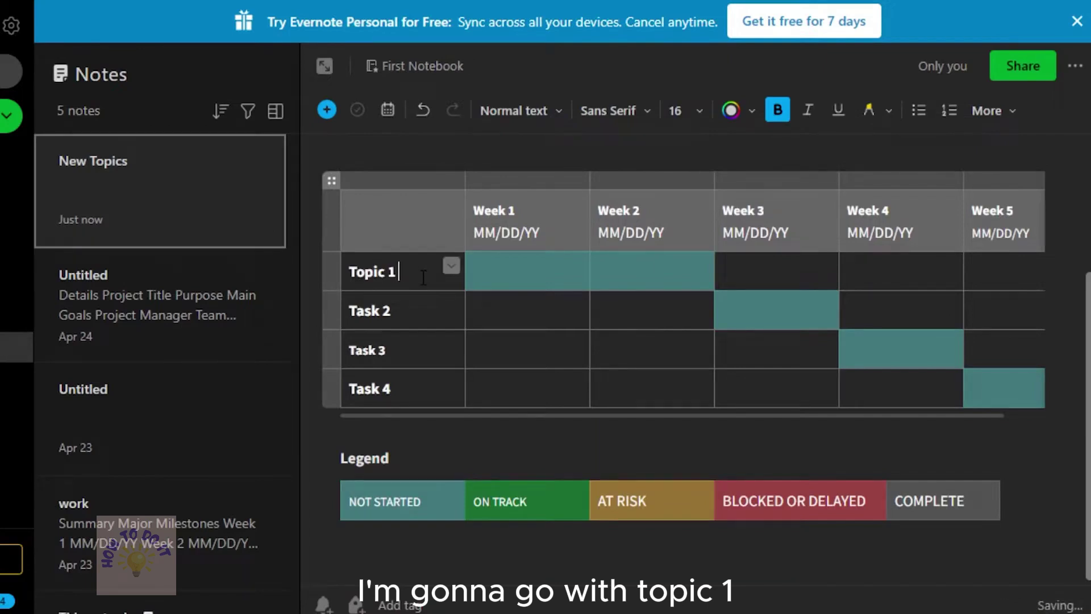
text( 1)
Rename the Task 2 row of the project plan table to "Topic 2".
click(415, 310)
key(BackSpace)
key(BackSpace)
key(BackSpace)
key(BackSpace)
key(BackSpace)
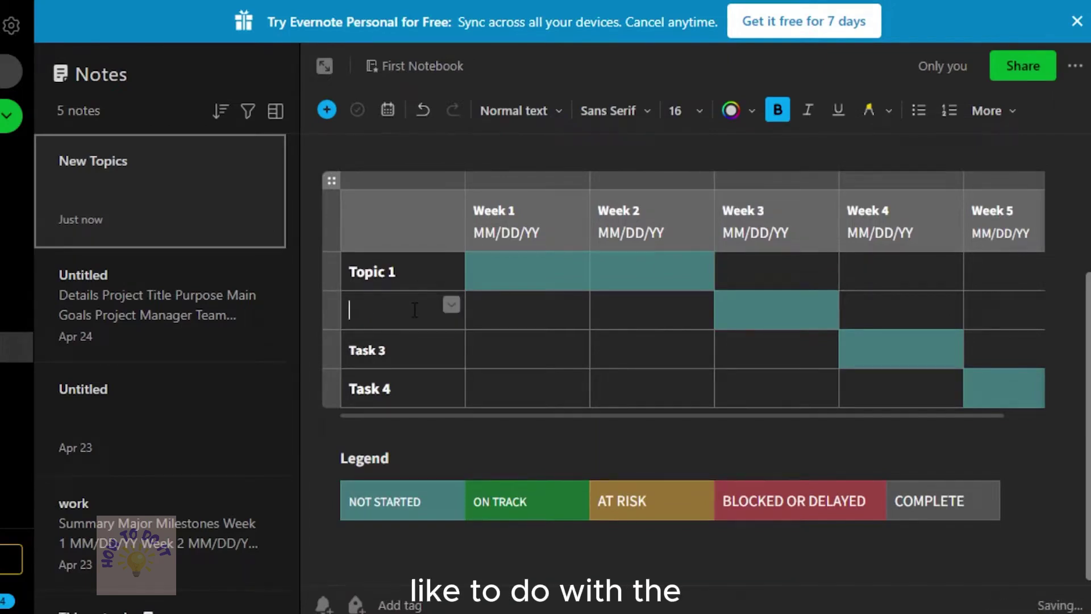
text(opic 2)
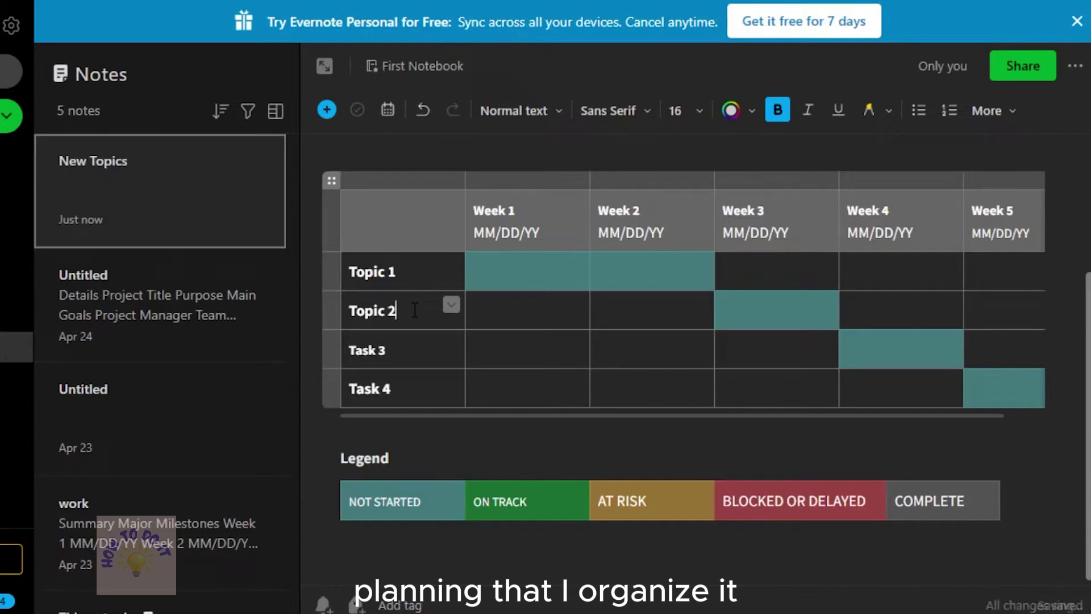
Rename the Task 3 row of the project plan table to "Topic 3".
click(413, 349)
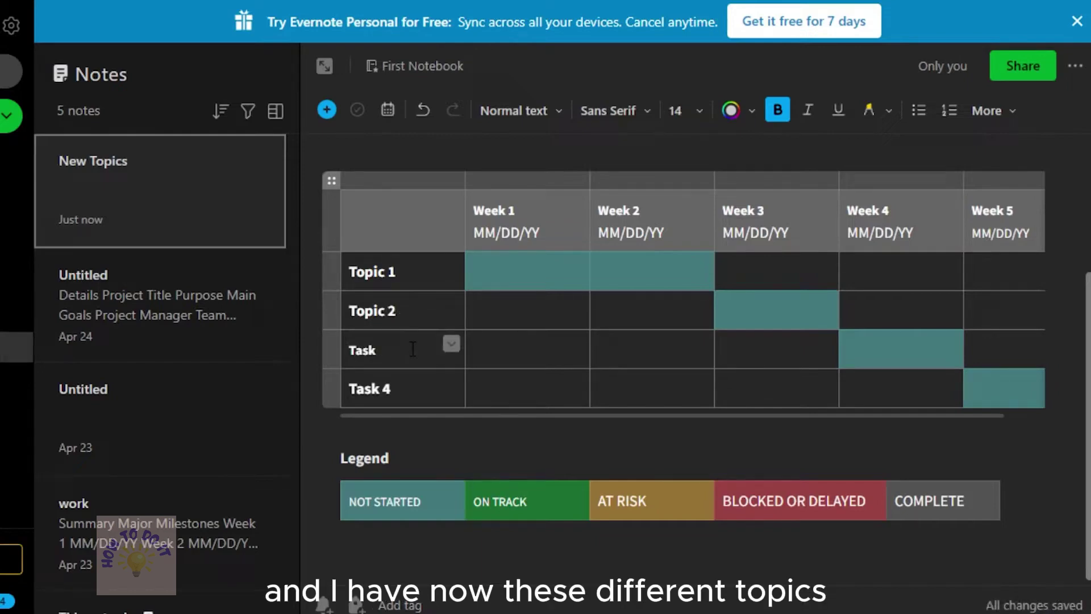
key(BackSpace)
key(BackSpace)
key(BackSpace)
text(T)
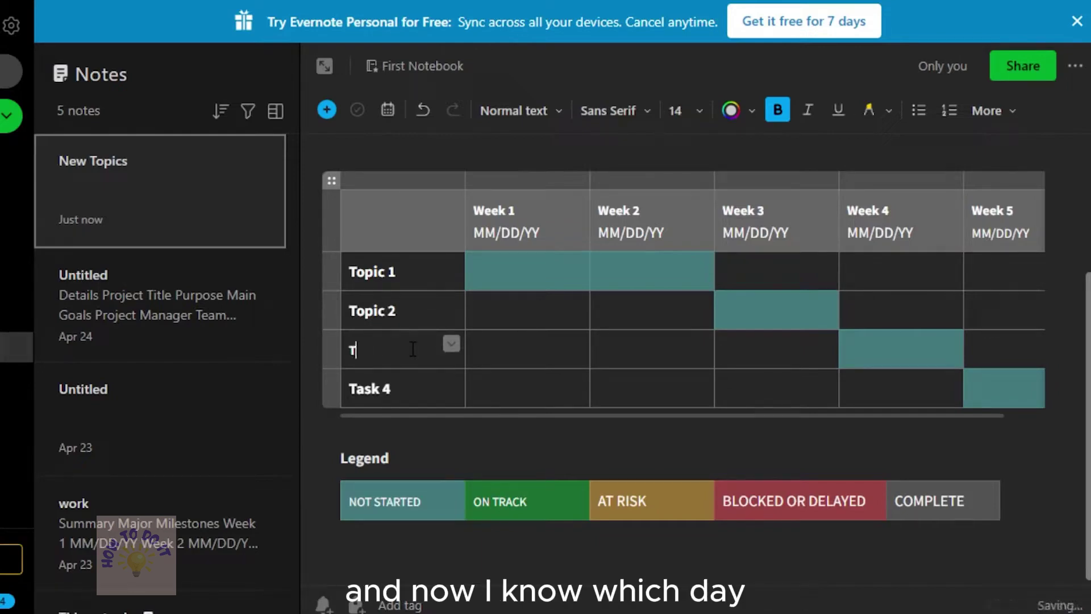
text(opic 3)
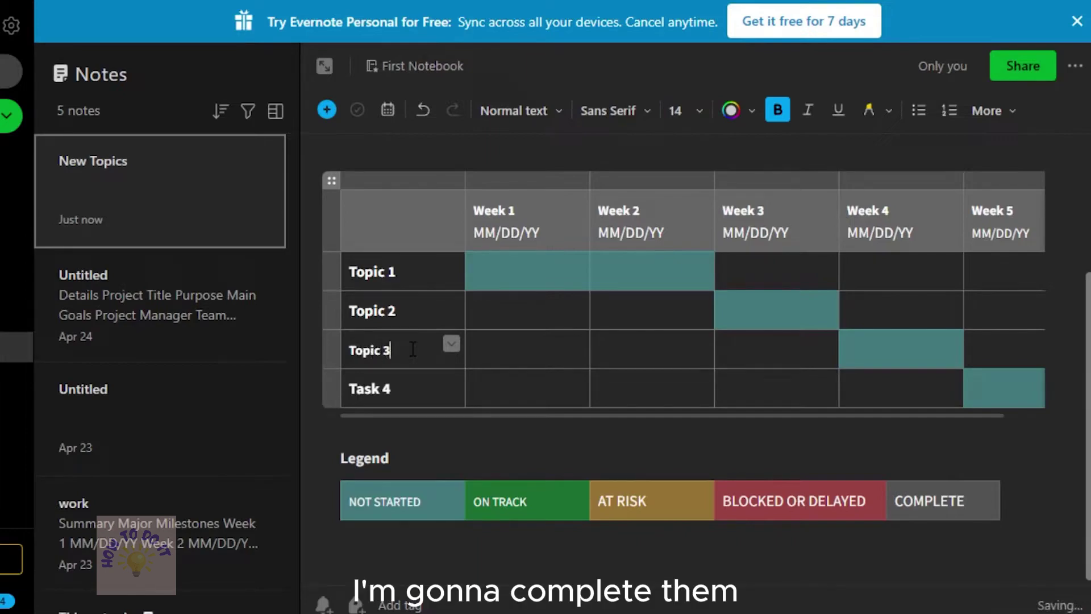
Rename the Task 4 row of the project plan table to "Topic 4".
click(412, 388)
key(BackSpace)
key(BackSpace)
key(BackSpace)
key(BackSpace)
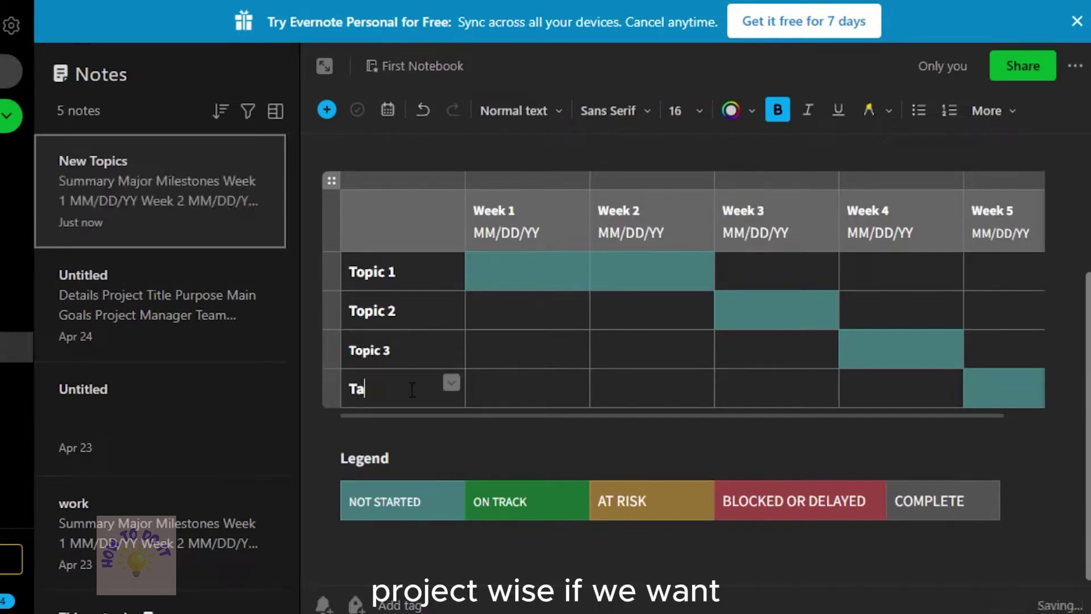
key(BackSpace)
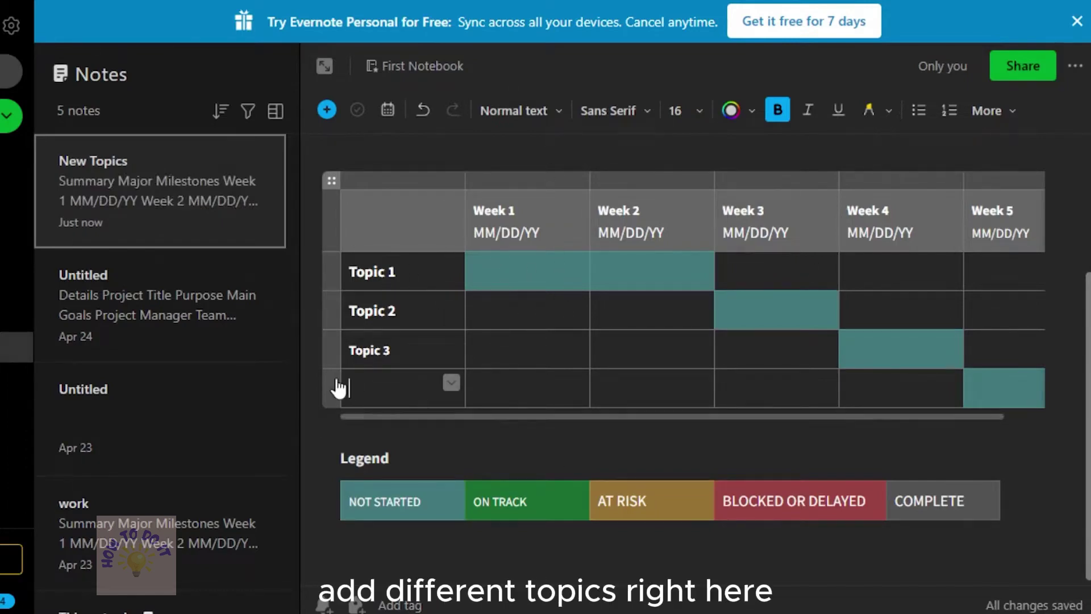
text(Topic 4)
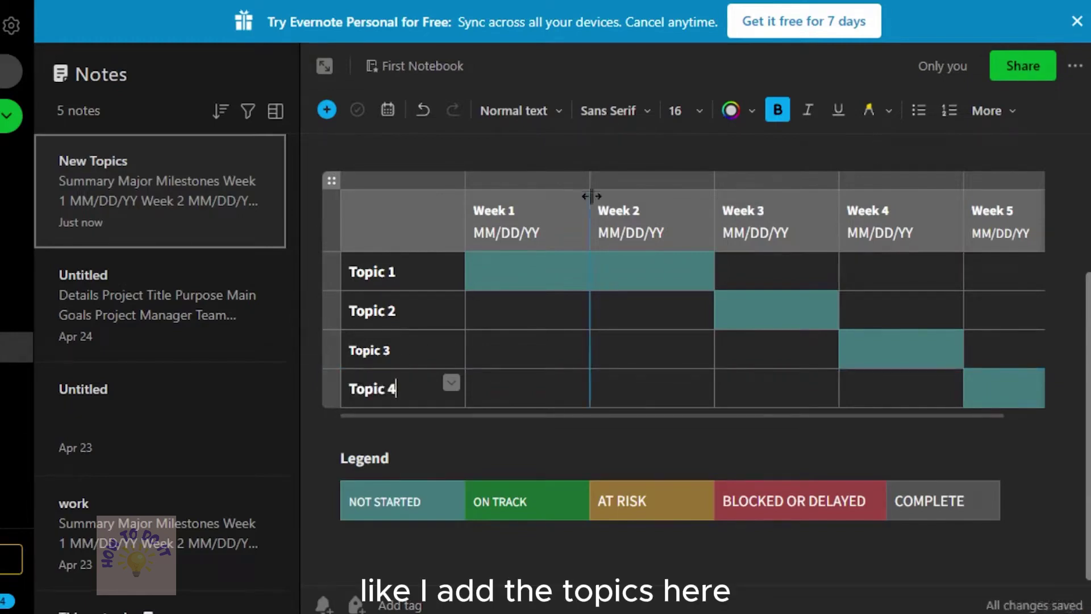
Give the Week 1 cell of Topic 1 a bright orange background and enter "Writing a script" in it.
click(521, 264)
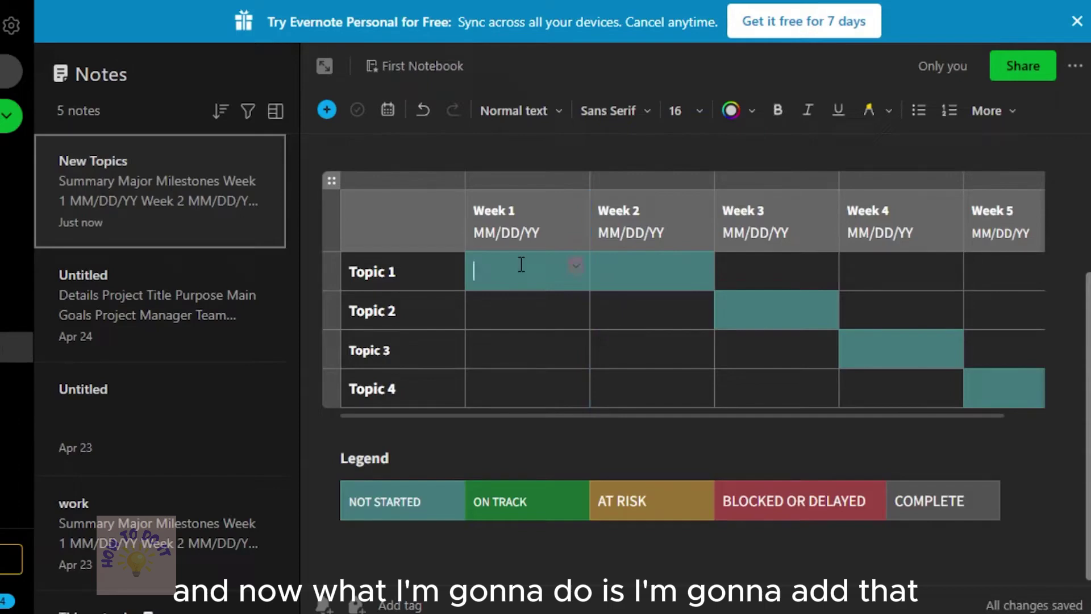
click(575, 266)
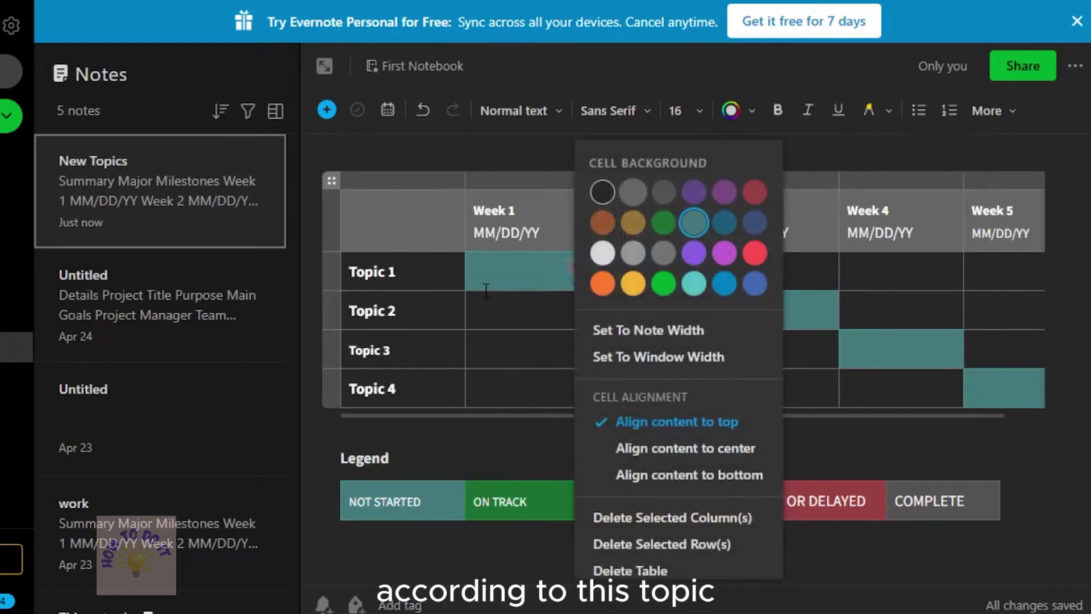
click(603, 285)
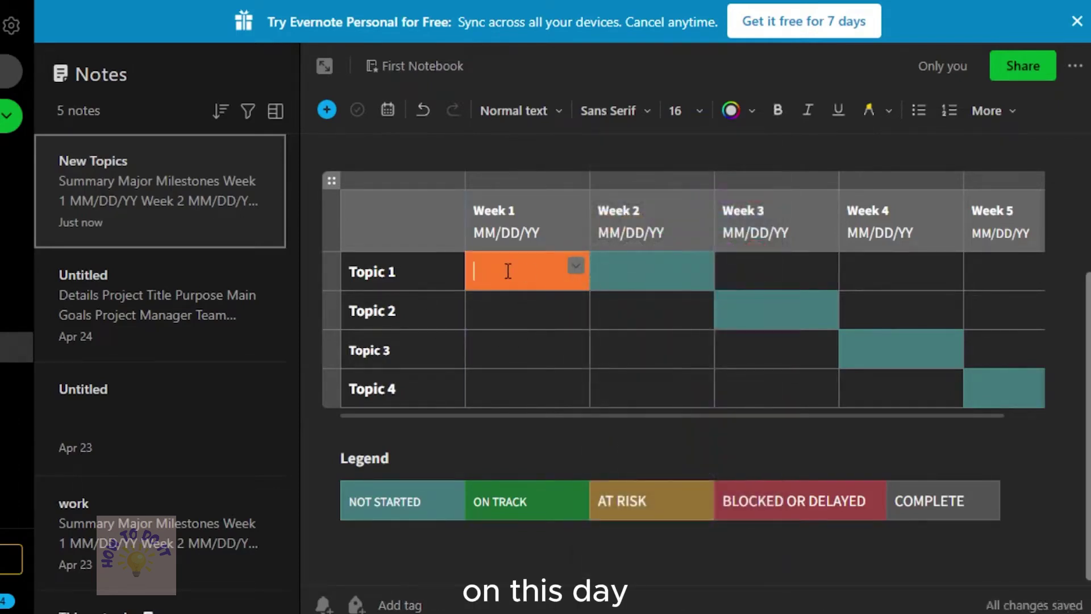
text(Red)
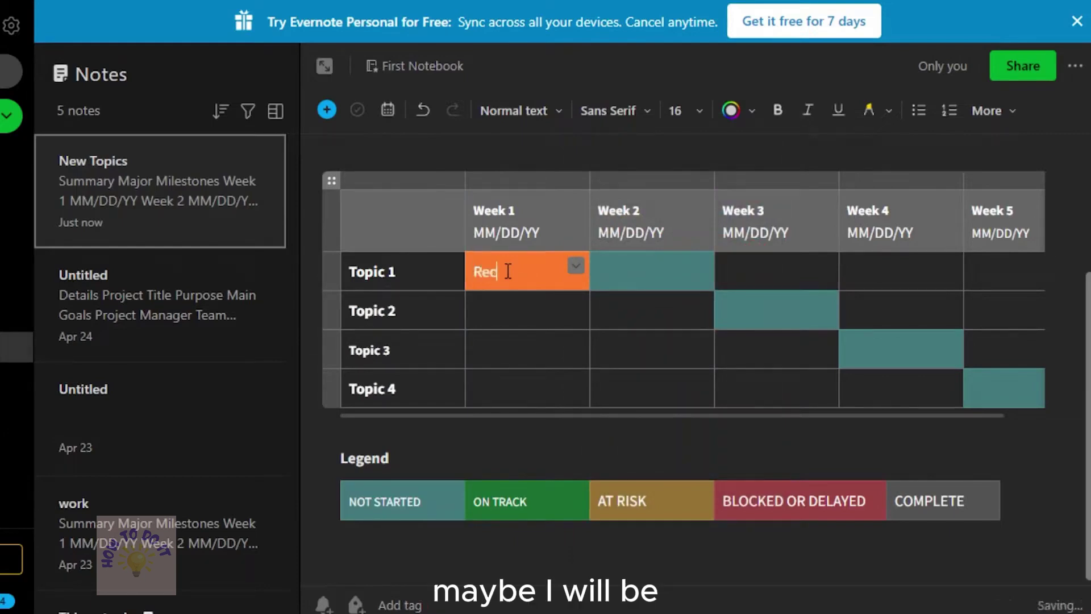
text(cript)
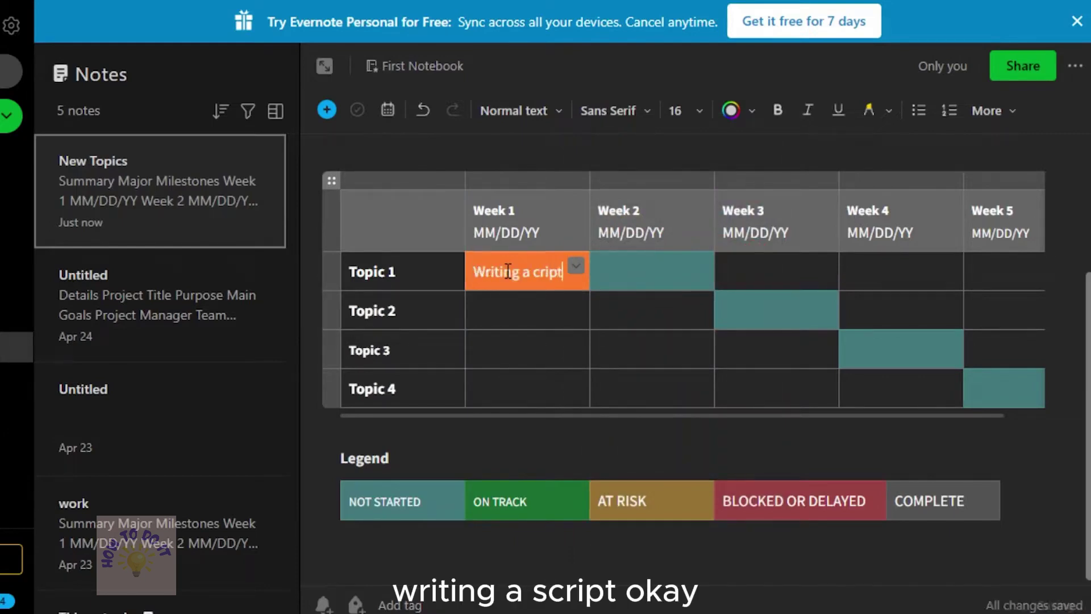
Examine the project plan's legend, the kinds of content that can be inserted in the note, and the additional text formatting options.
click(624, 277)
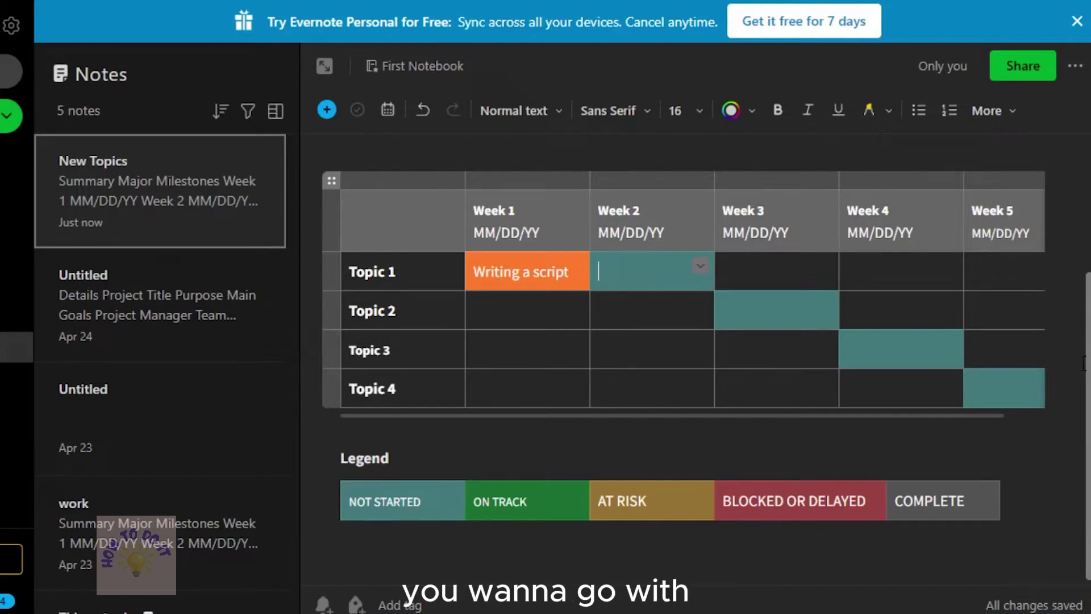
click(776, 403)
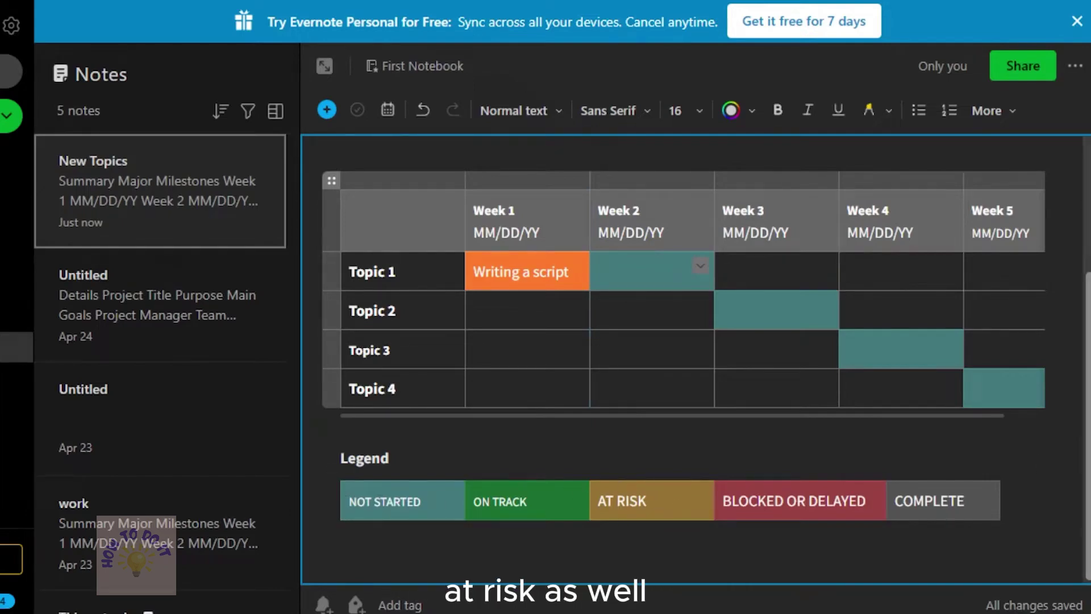
scroll(679, 509, up, 3)
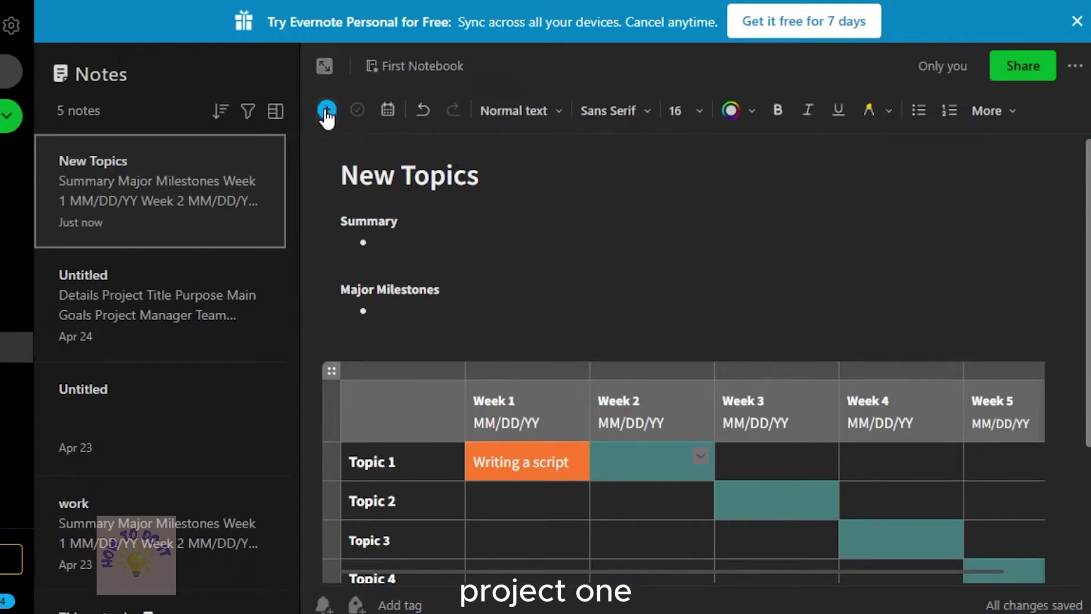
click(326, 111)
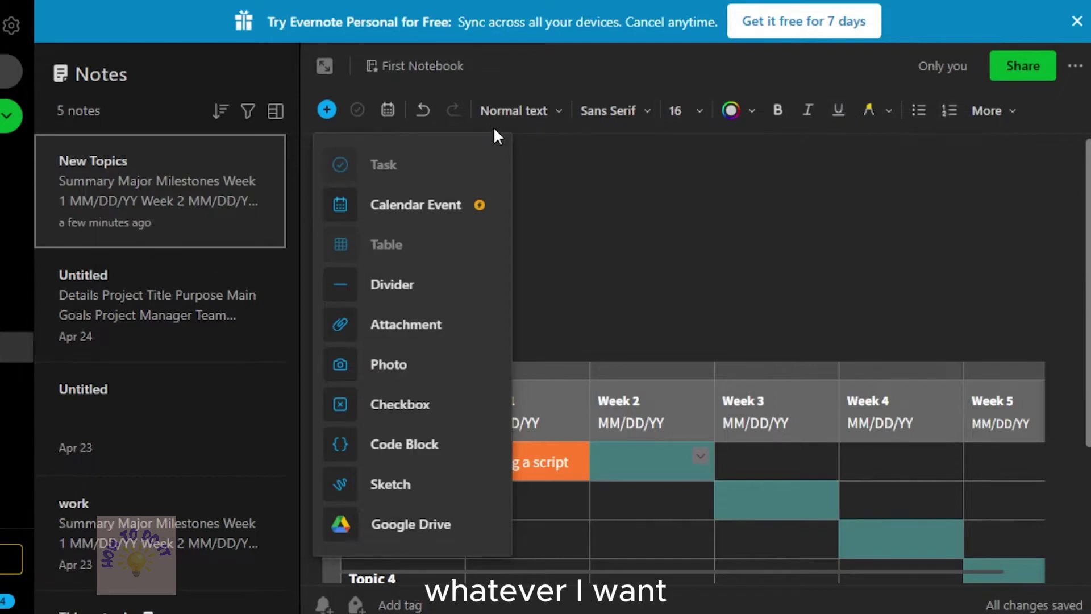
click(627, 138)
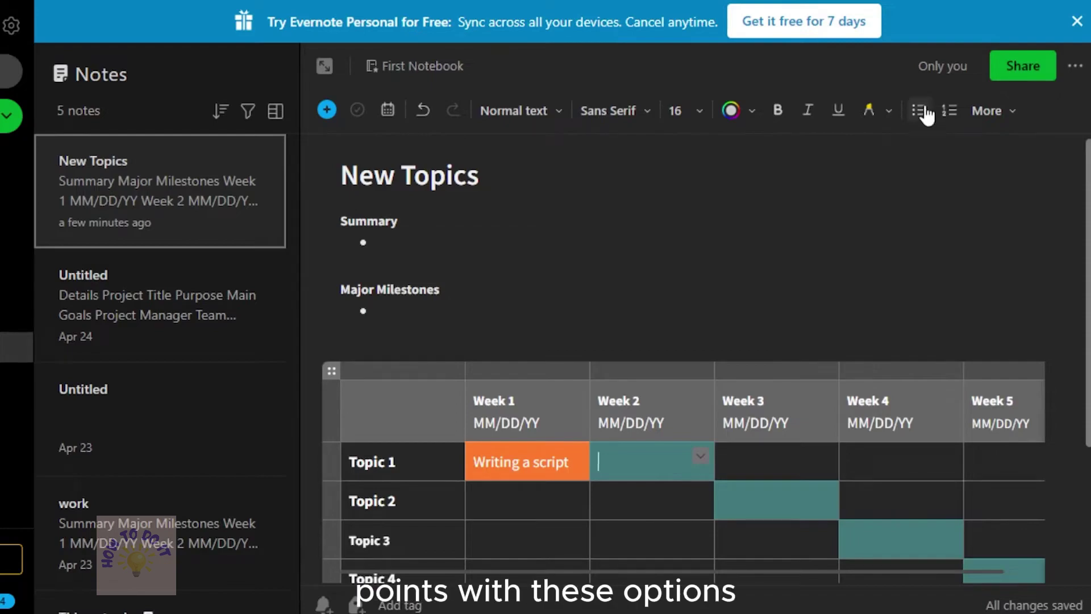
click(991, 112)
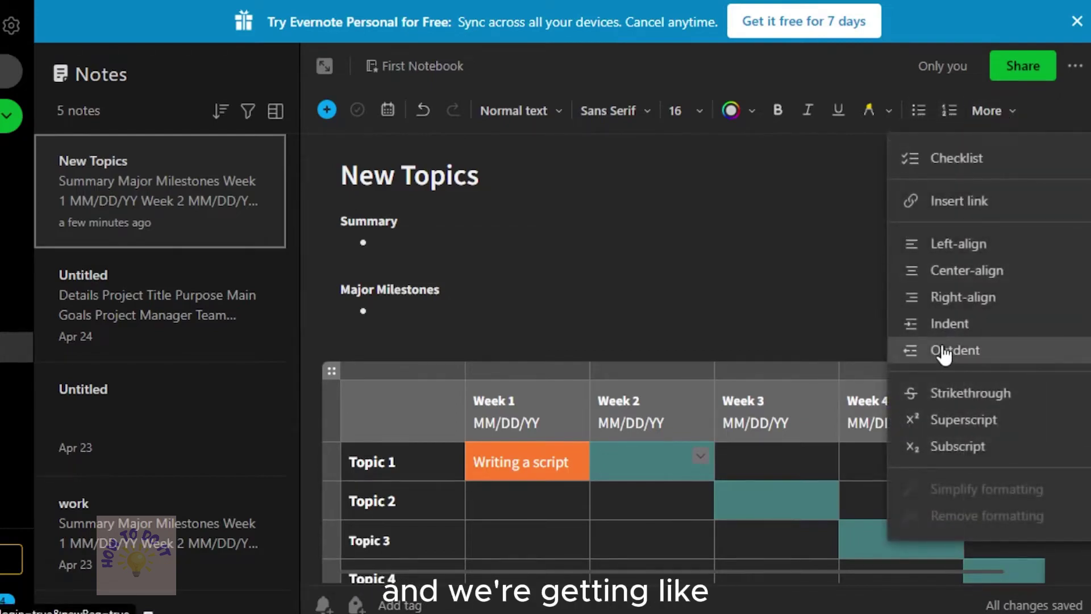
click(653, 287)
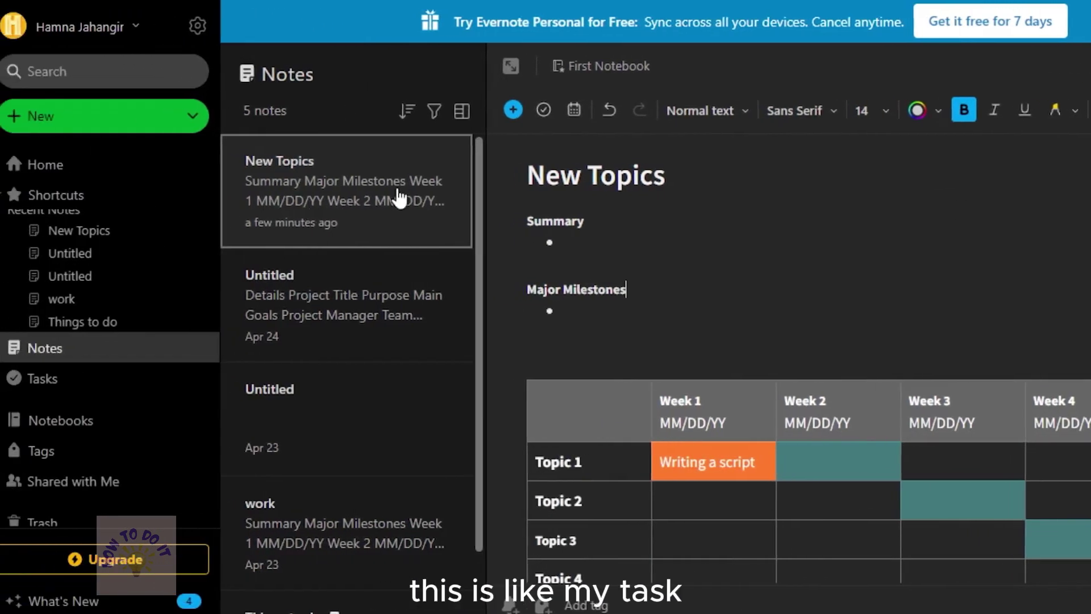
Create a new blank note in First Notebook and start its title.
click(88, 114)
click(94, 117)
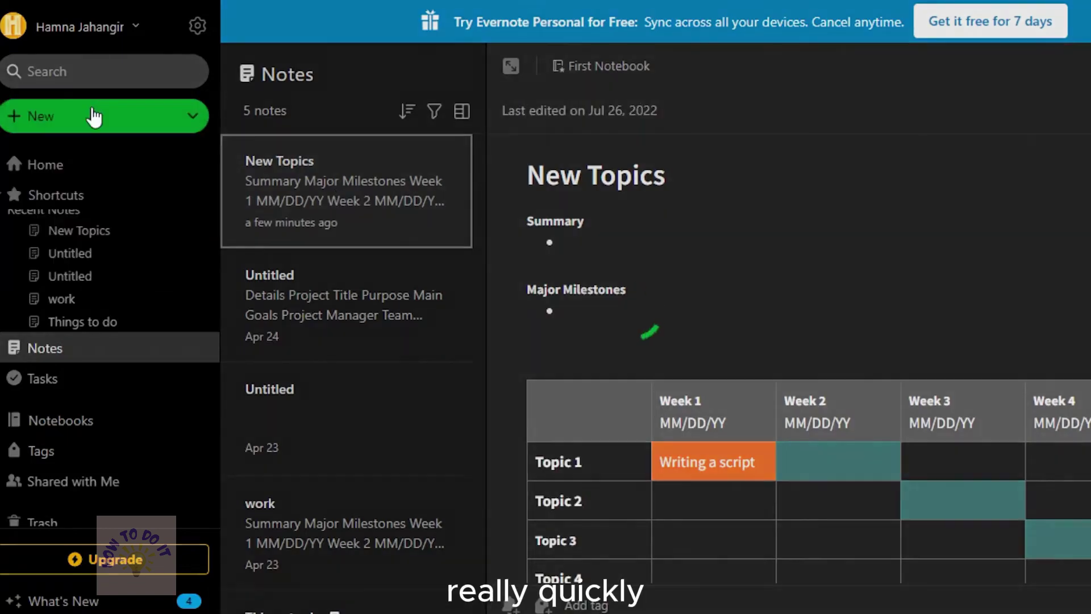
click(575, 179)
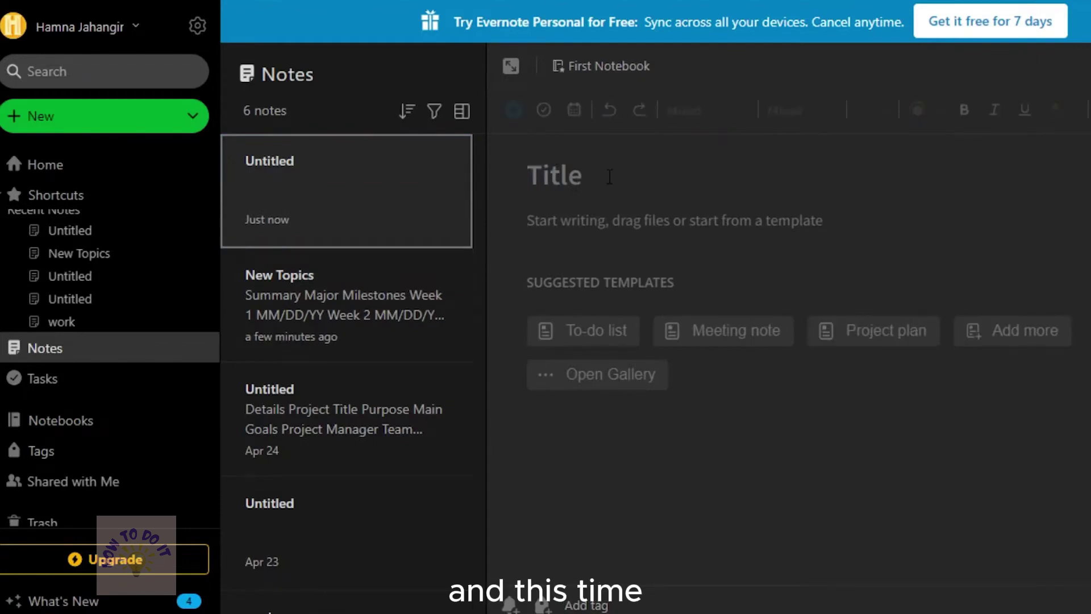
text(persob)
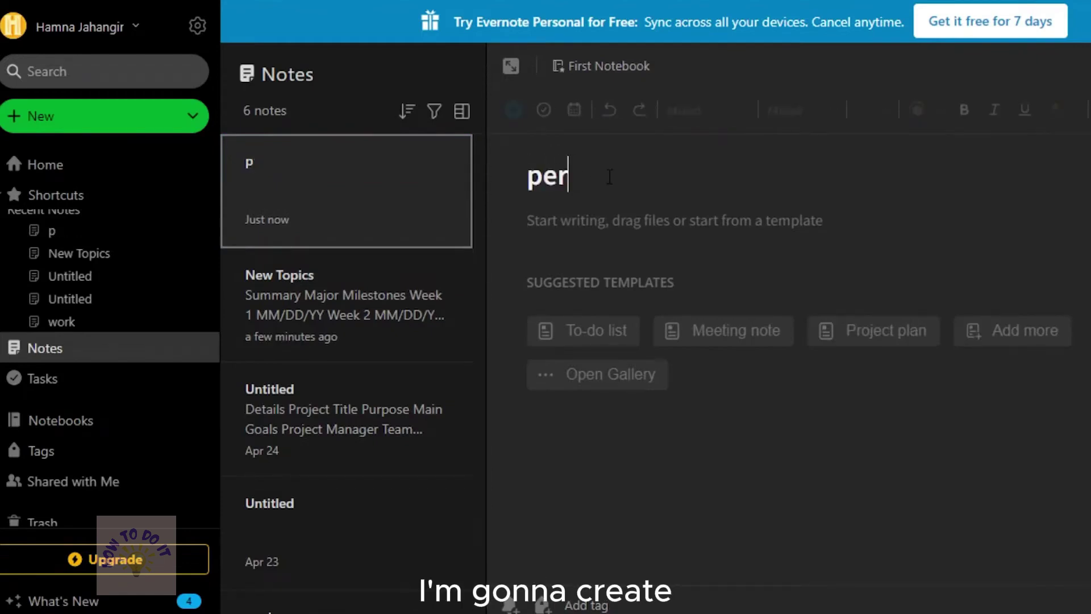
key(BackSpace)
key(BackSpace)
key(BackSpace)
key(BackSpace)
key(BackSpace)
key(BackSpace)
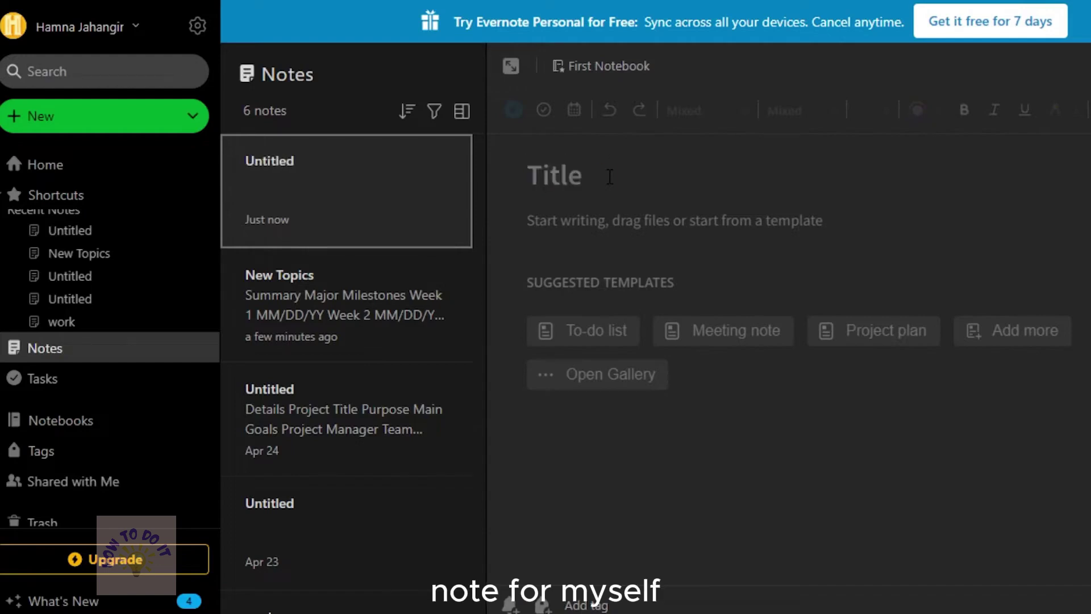
Title the new note "Affirmations" and apply the To-do list template to it.
text(Affirmations)
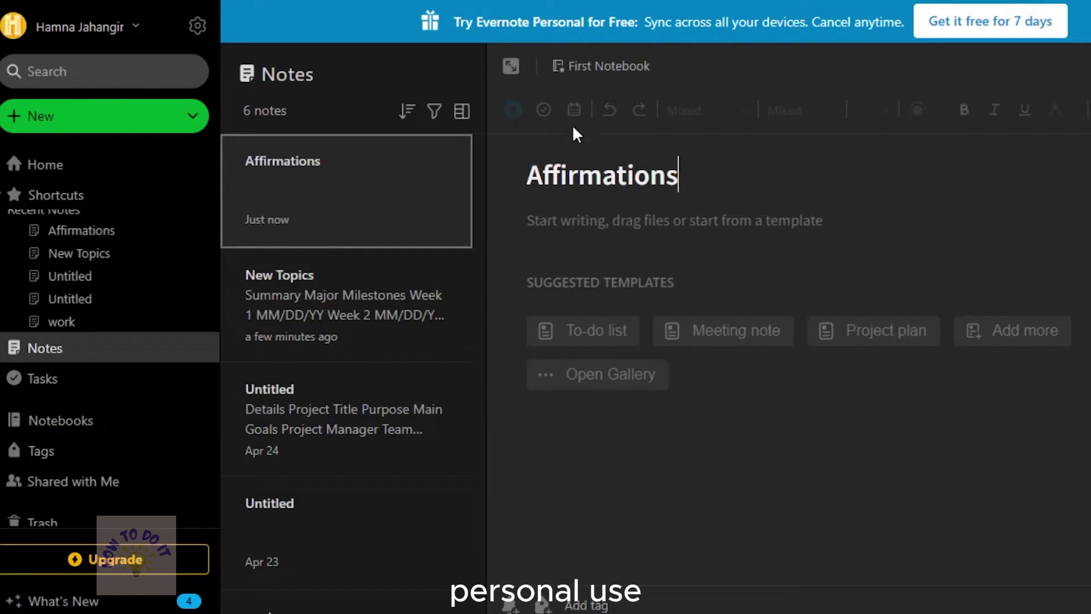
mouse_move(564, 66)
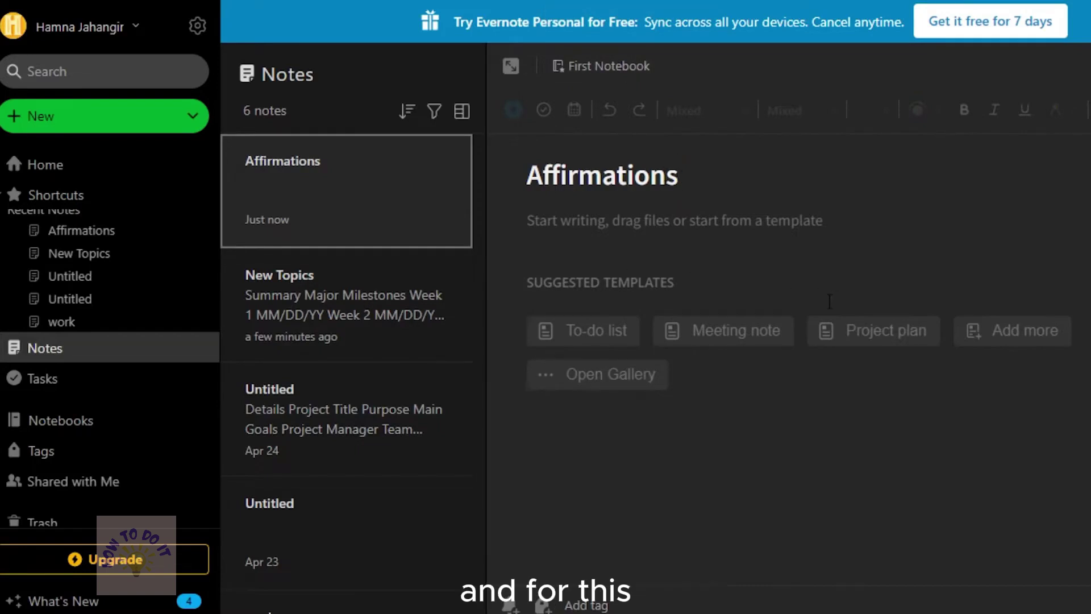
click(591, 335)
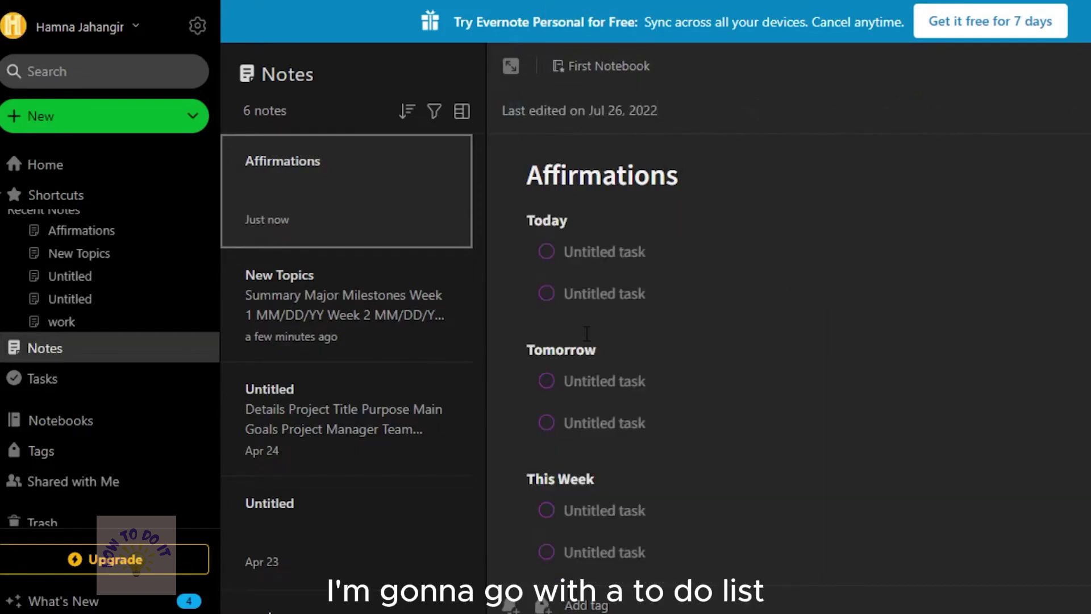
Enter "Working out" and "Reading books" as the two Today tasks, and mark Working out as completed.
click(636, 250)
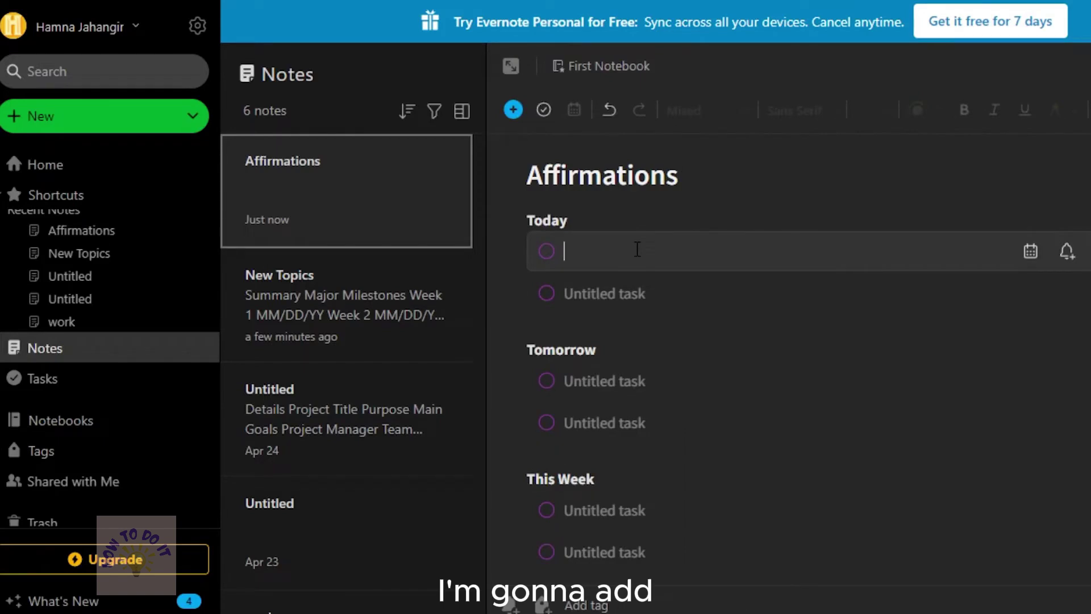
text(Work)
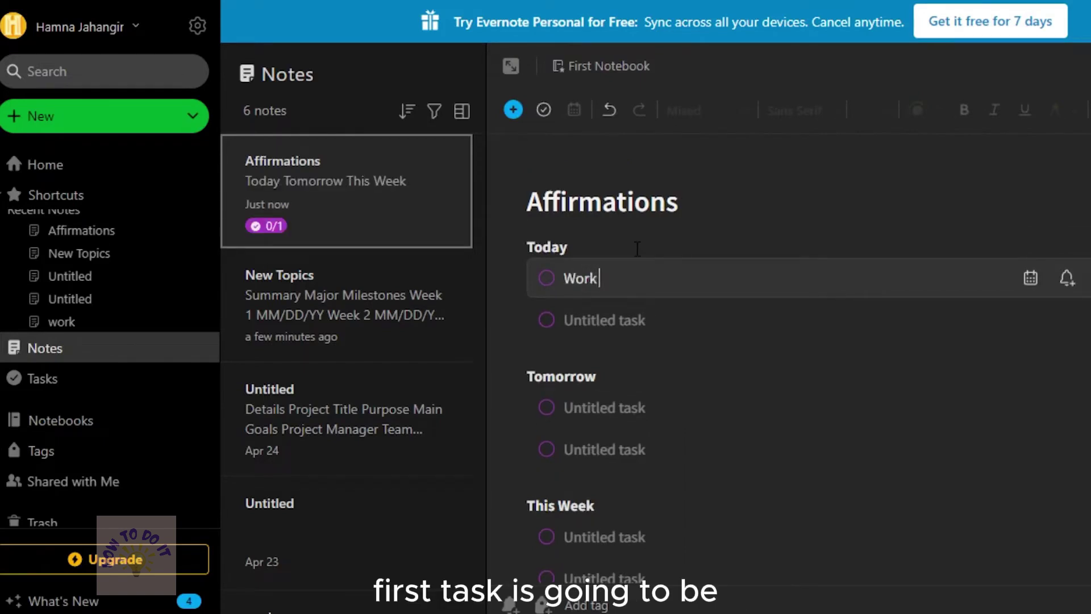
text(ing out)
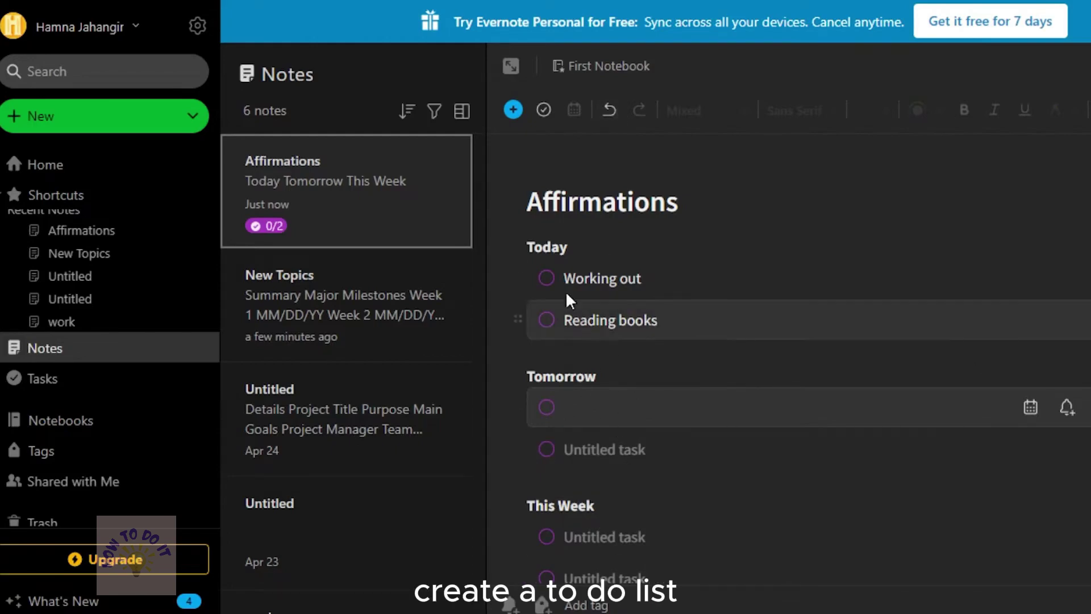
click(546, 278)
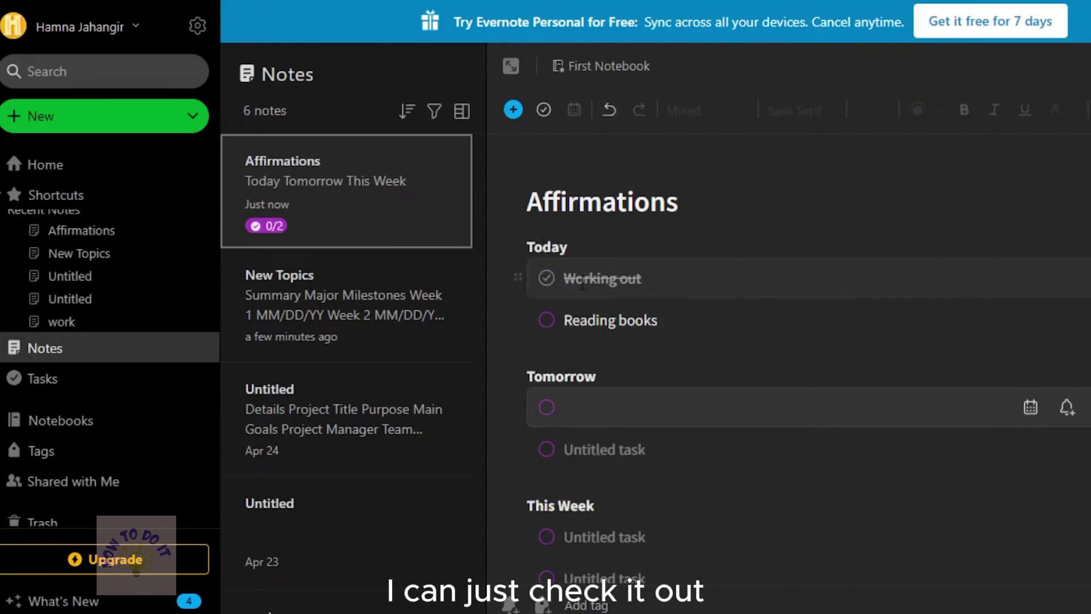
key(Escape)
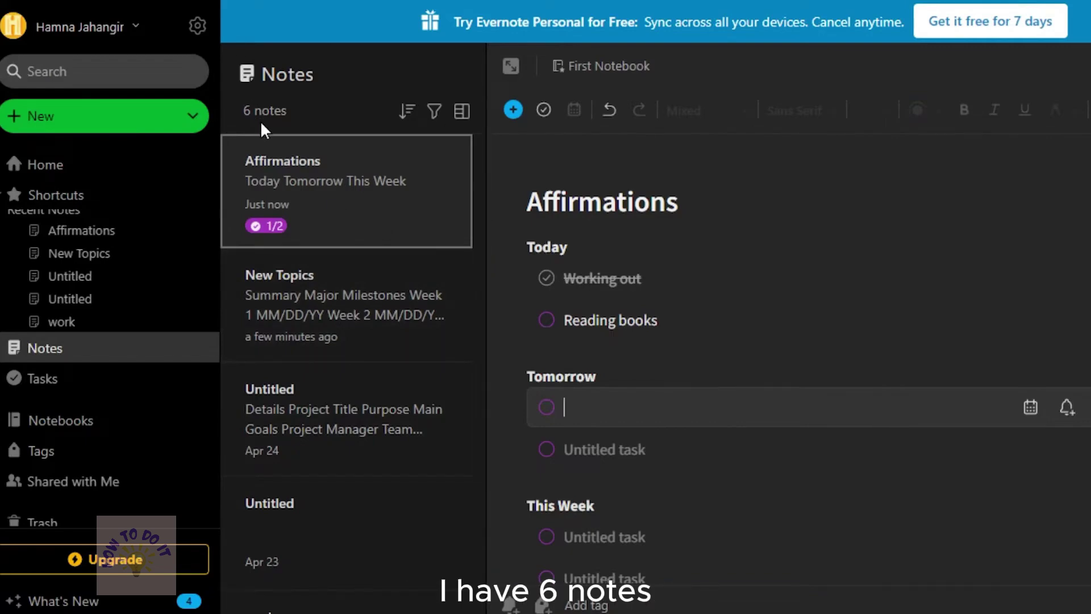
Create a new task named "Send files to CEO" in the Things to do note.
click(117, 119)
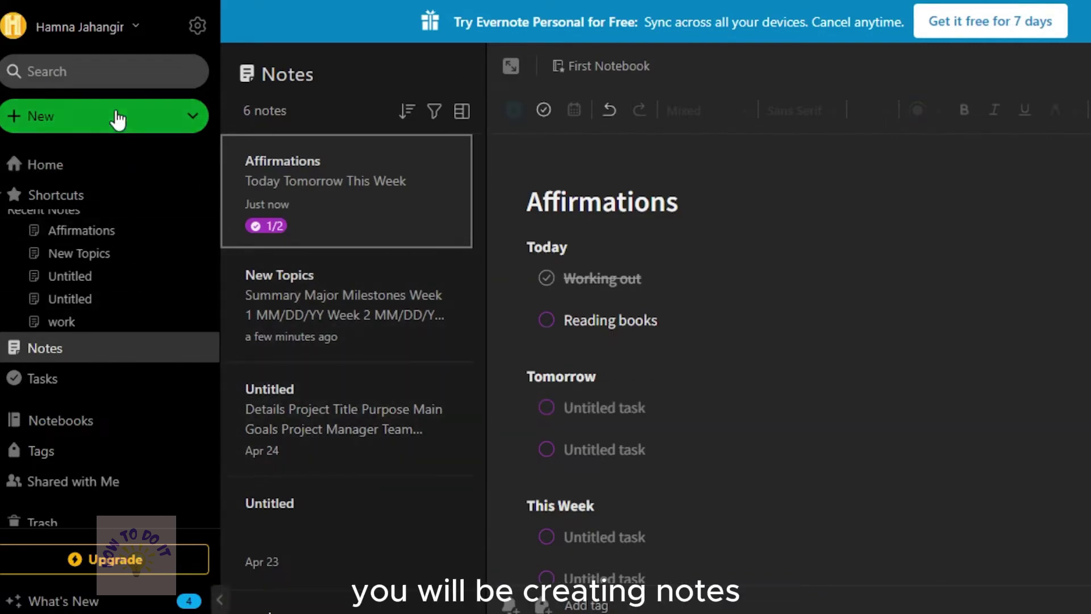
click(101, 161)
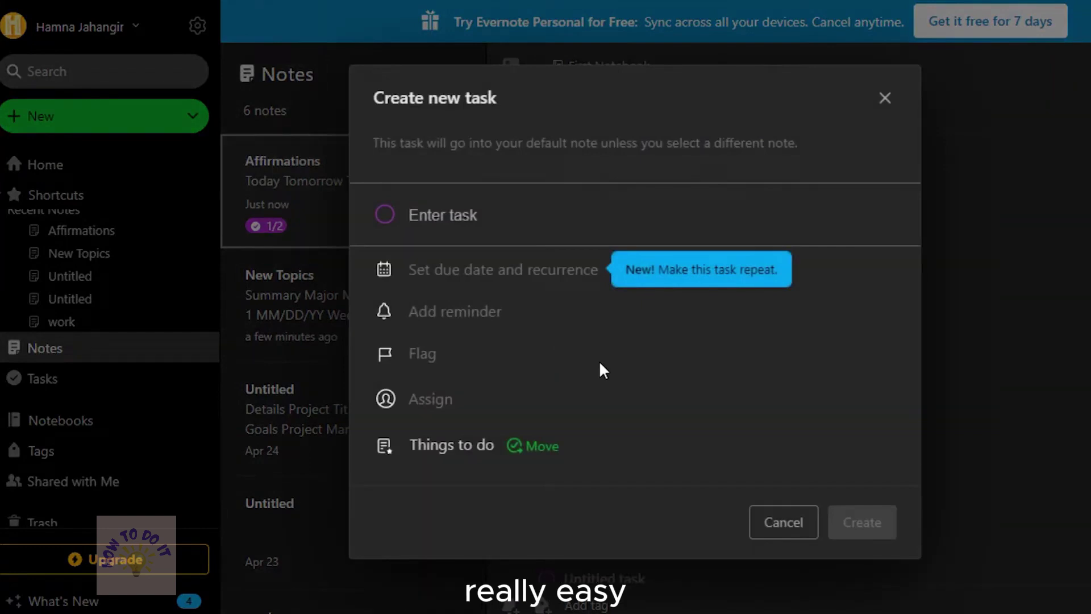
click(457, 216)
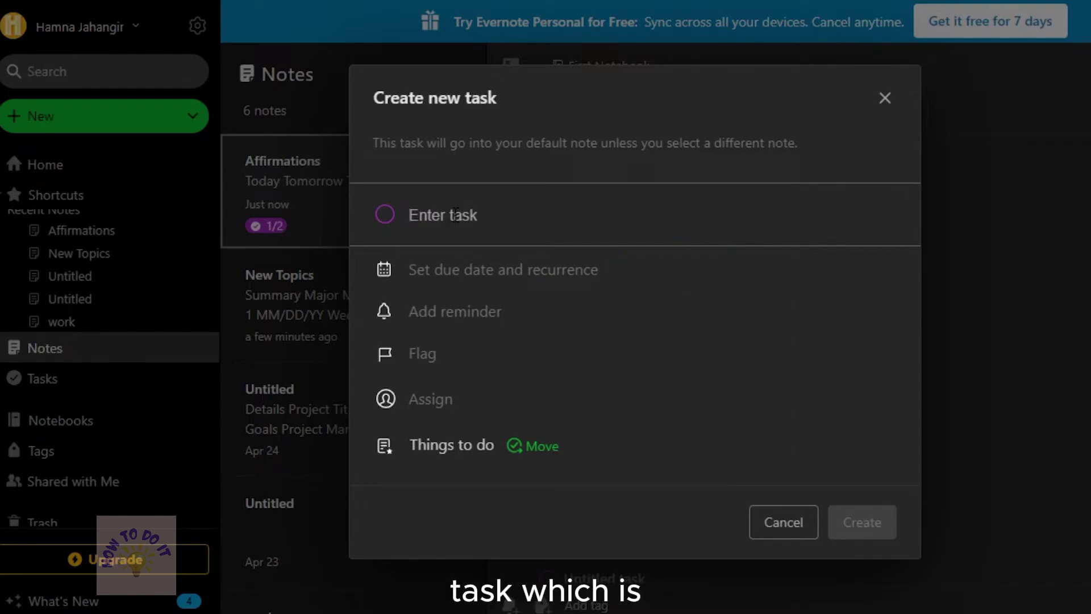
text(Send files to CEO)
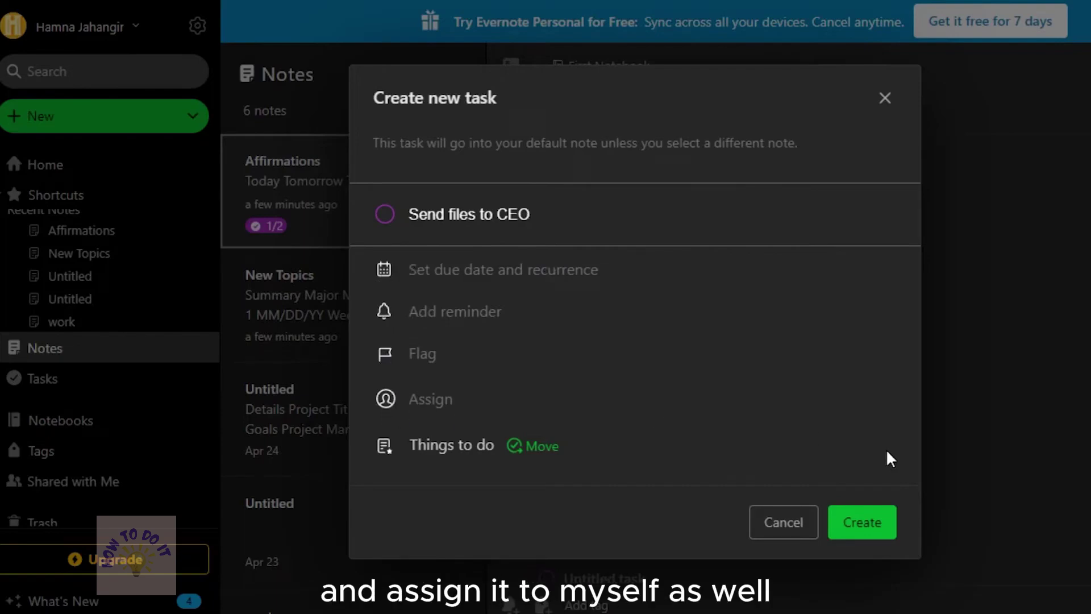
click(869, 520)
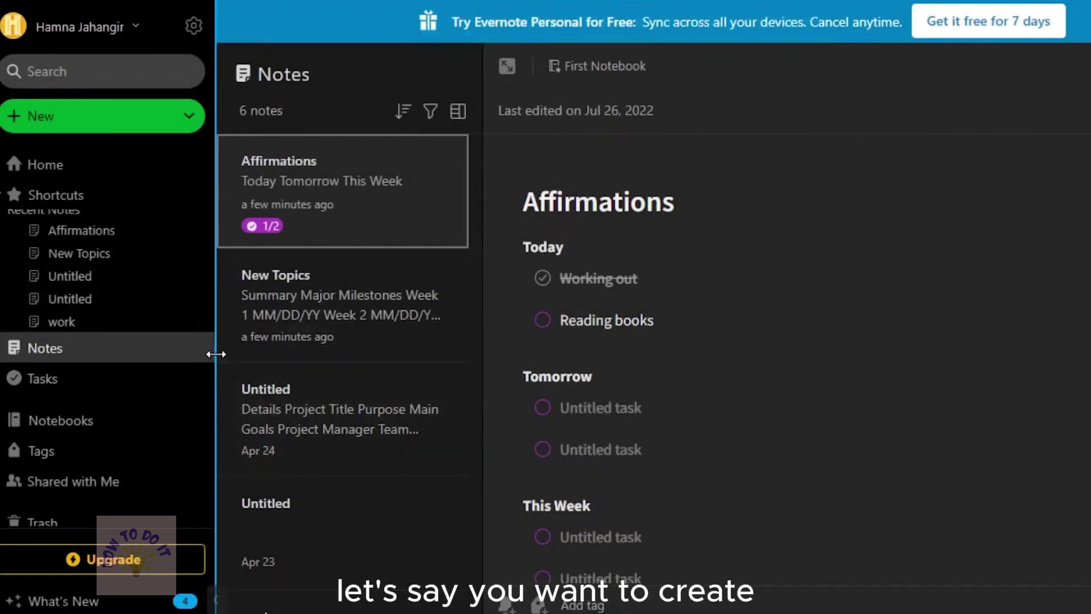
Widen the navigation sidebar and create a new notebook named "Work".
drag(214, 356, 312, 355)
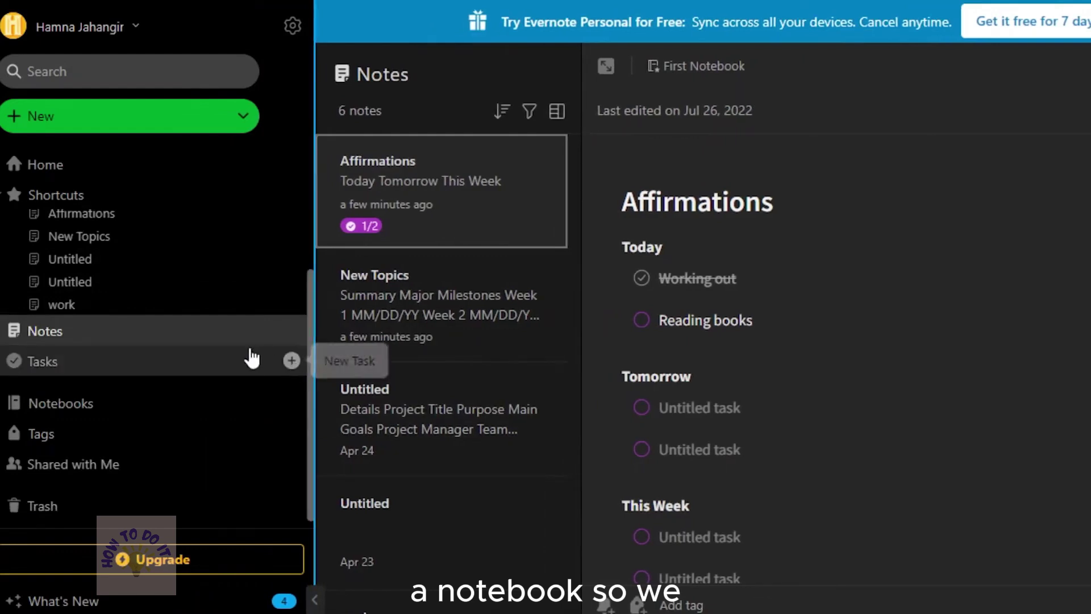
click(289, 358)
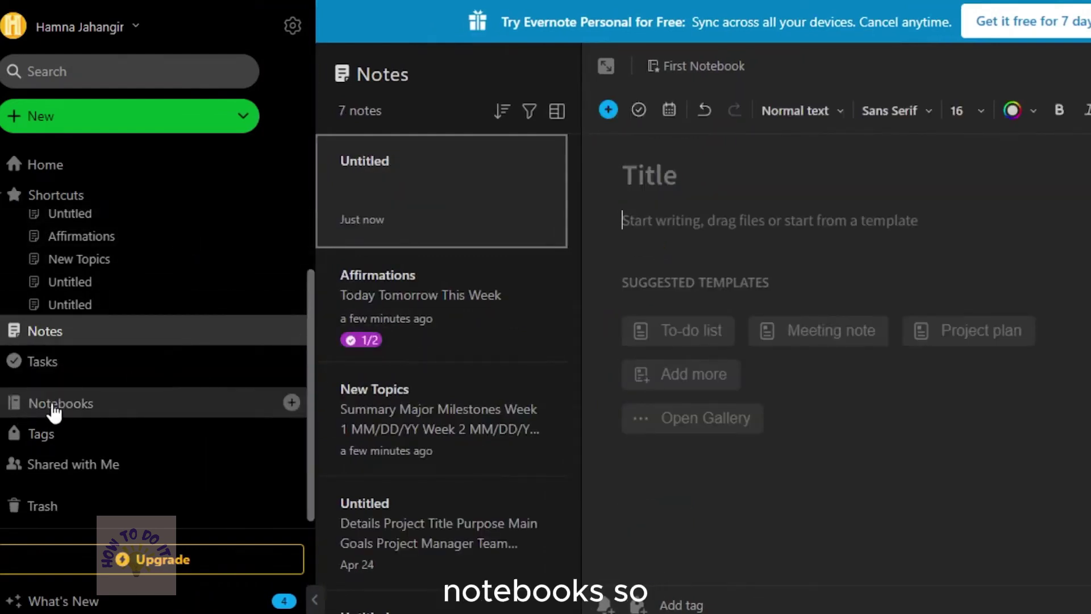
click(291, 402)
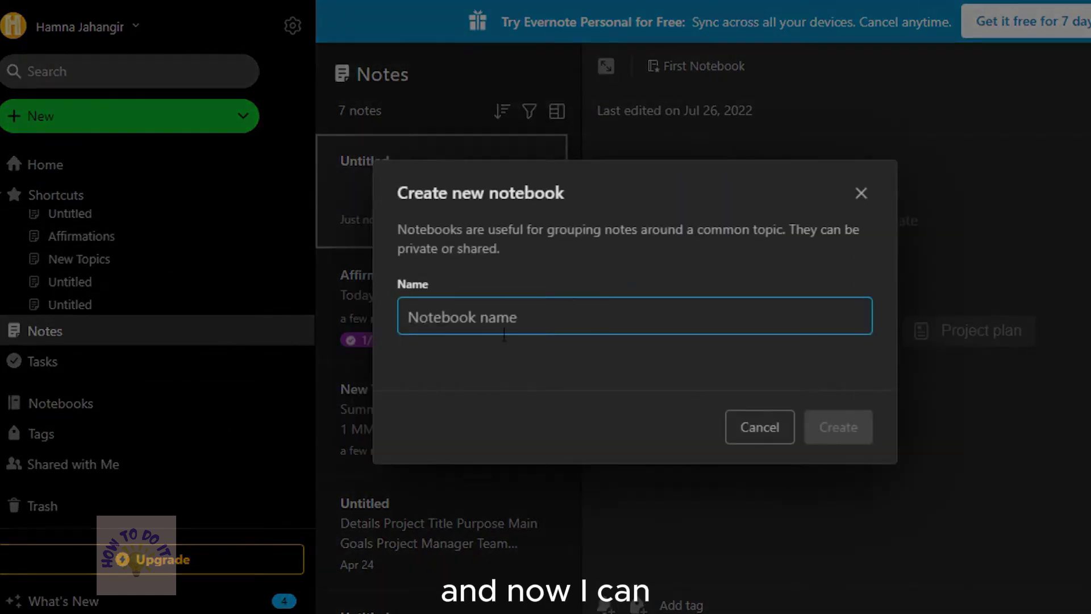
text(Work)
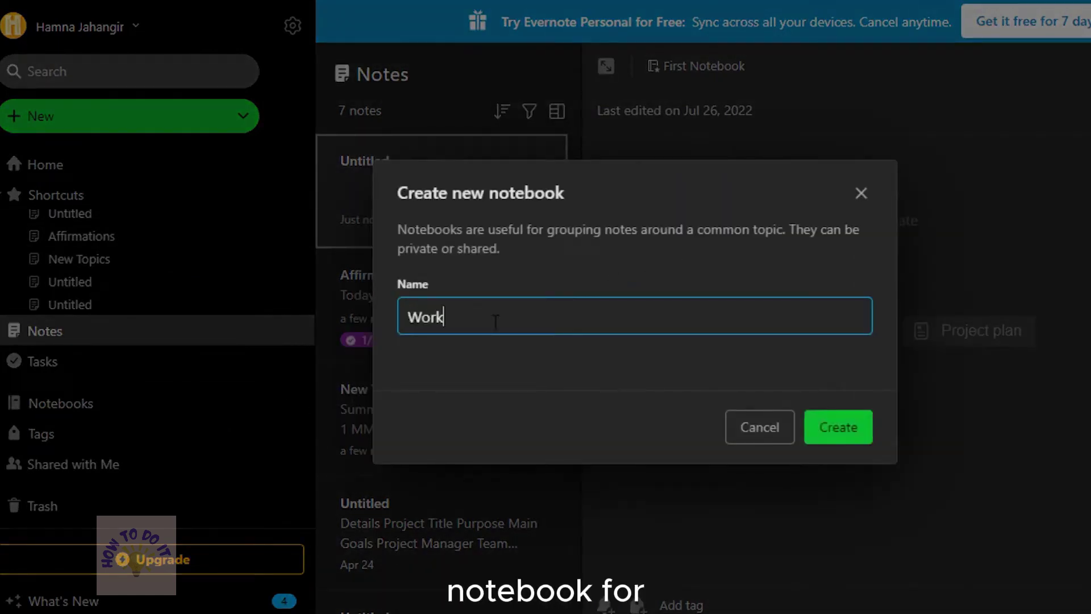
click(839, 437)
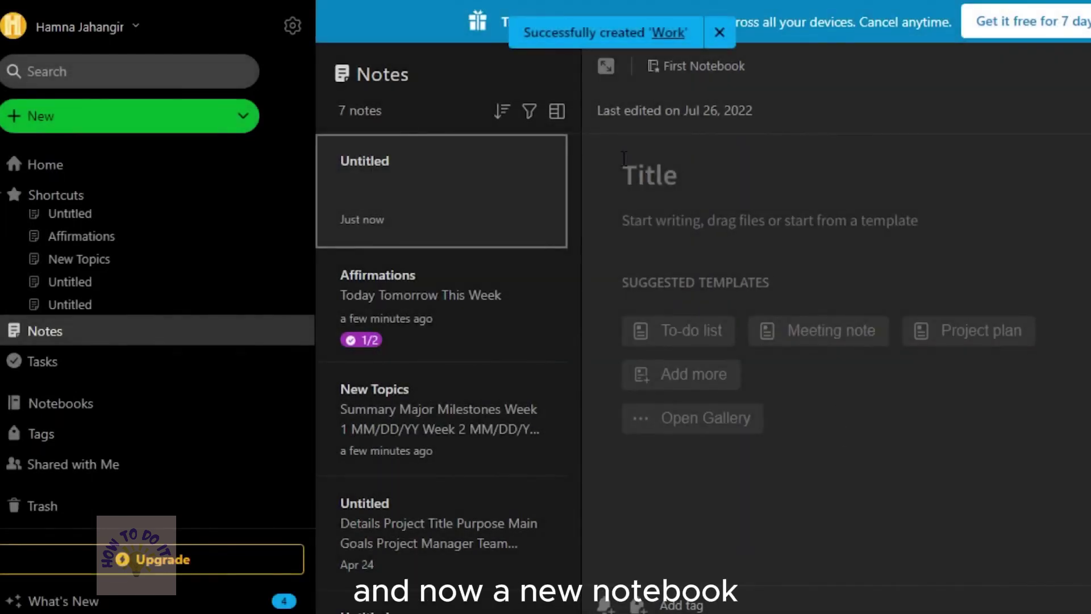
View the Affirmations and New Topics notes, and create a new tag named "Important".
click(421, 325)
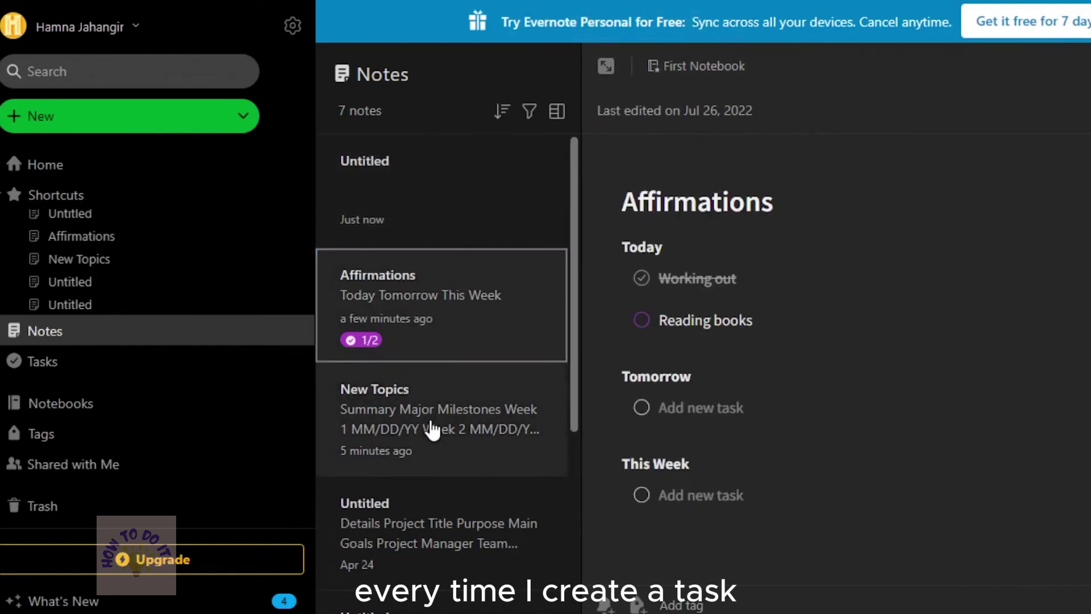
click(431, 429)
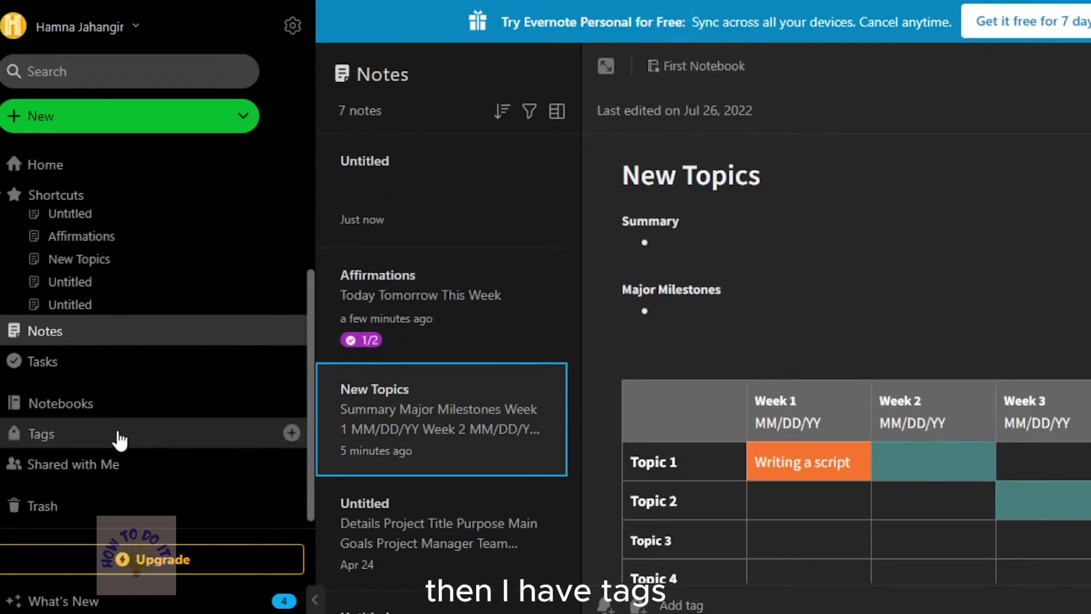
click(291, 434)
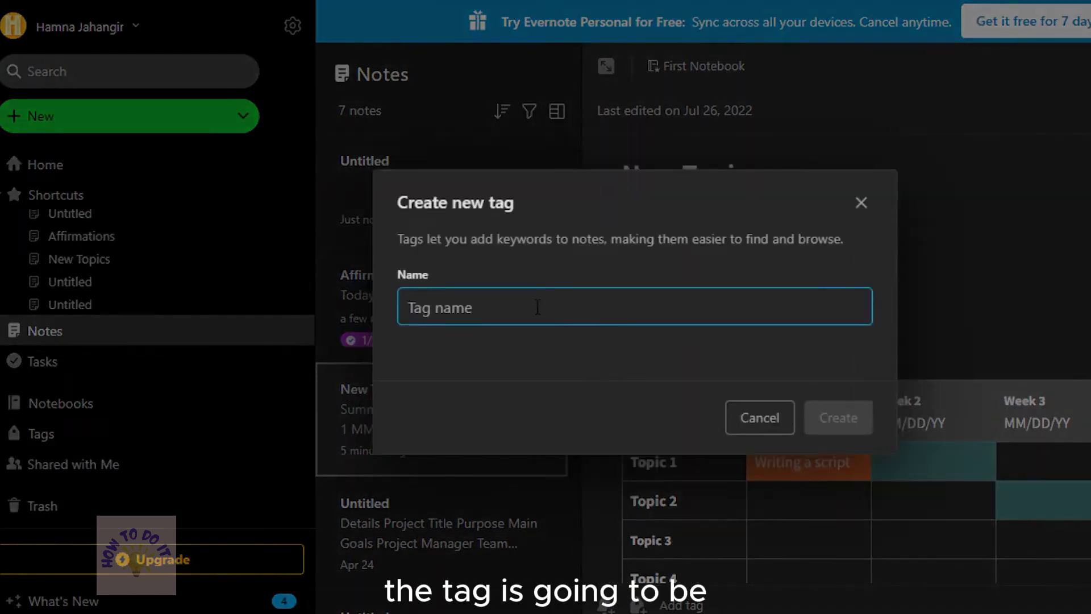
text(Import)
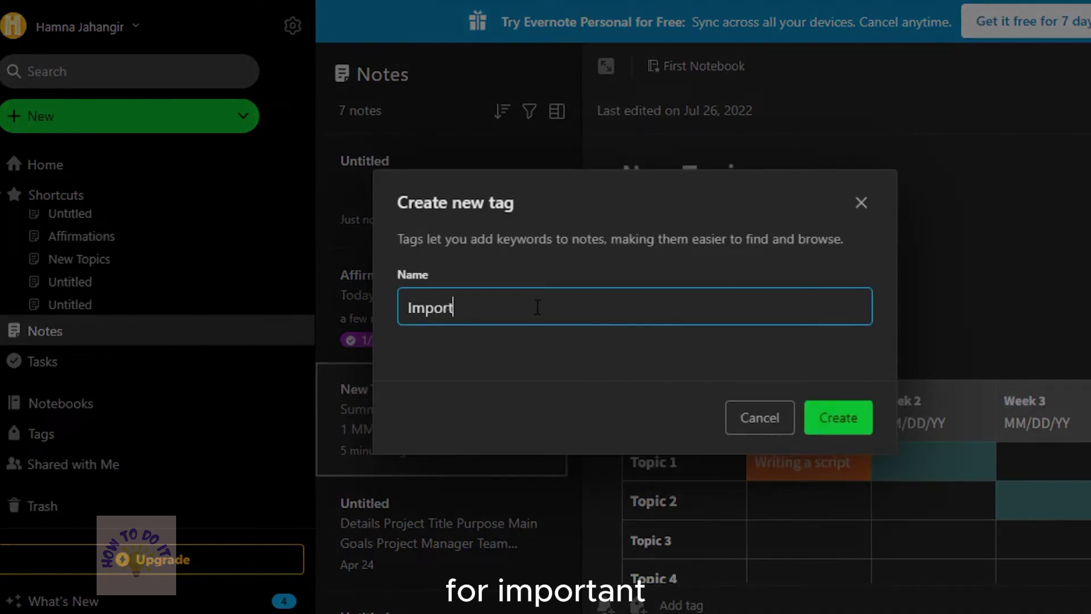
text(ant)
click(837, 416)
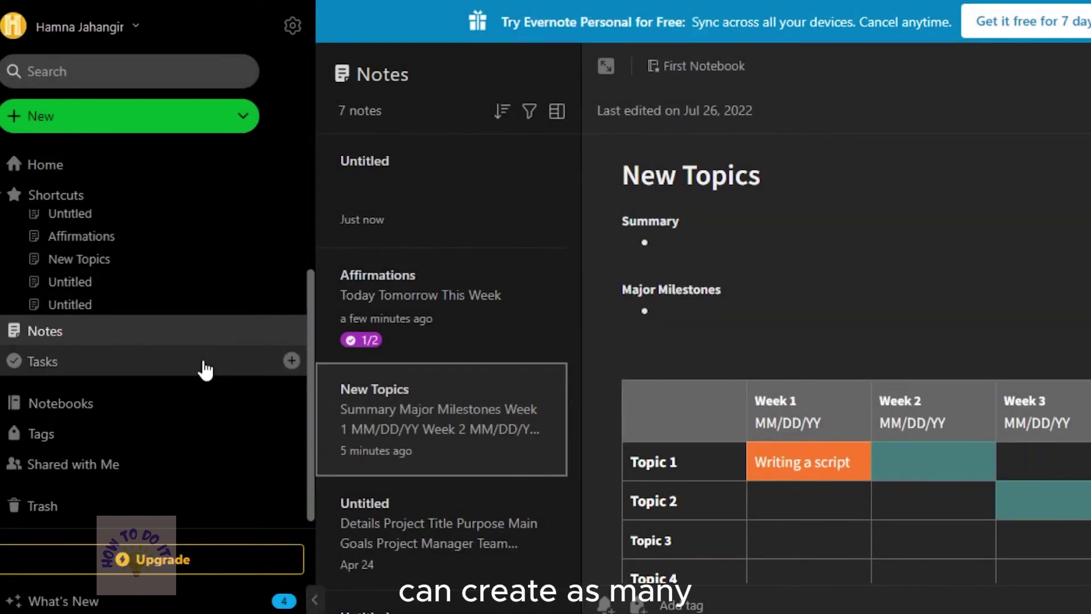
Check the notes and notebooks shared with the account, and return to Home with the sidebar narrowed again.
click(147, 464)
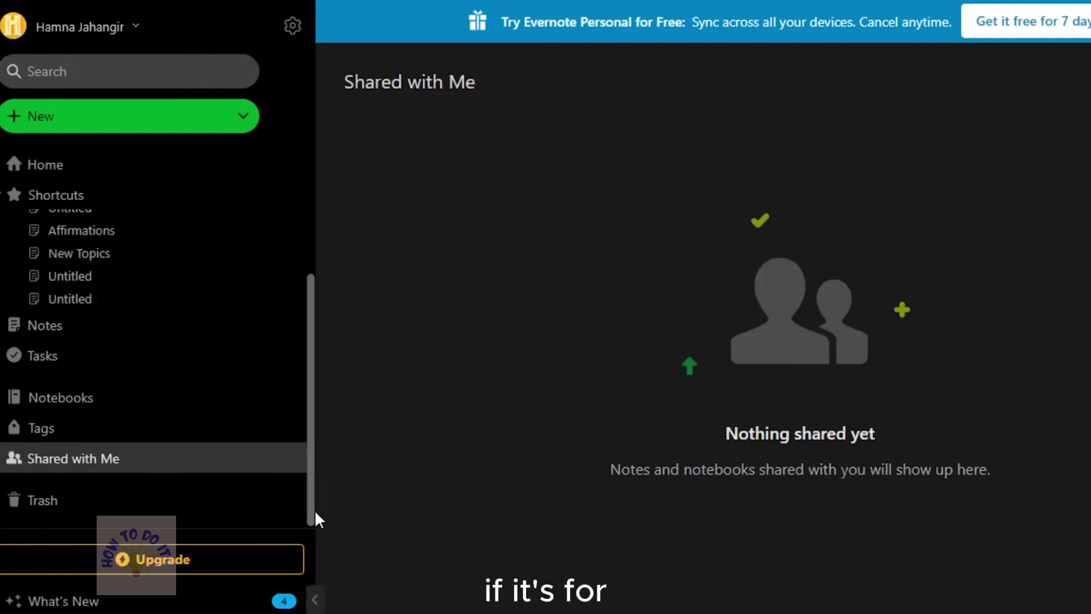
scroll(309, 398, up, 3)
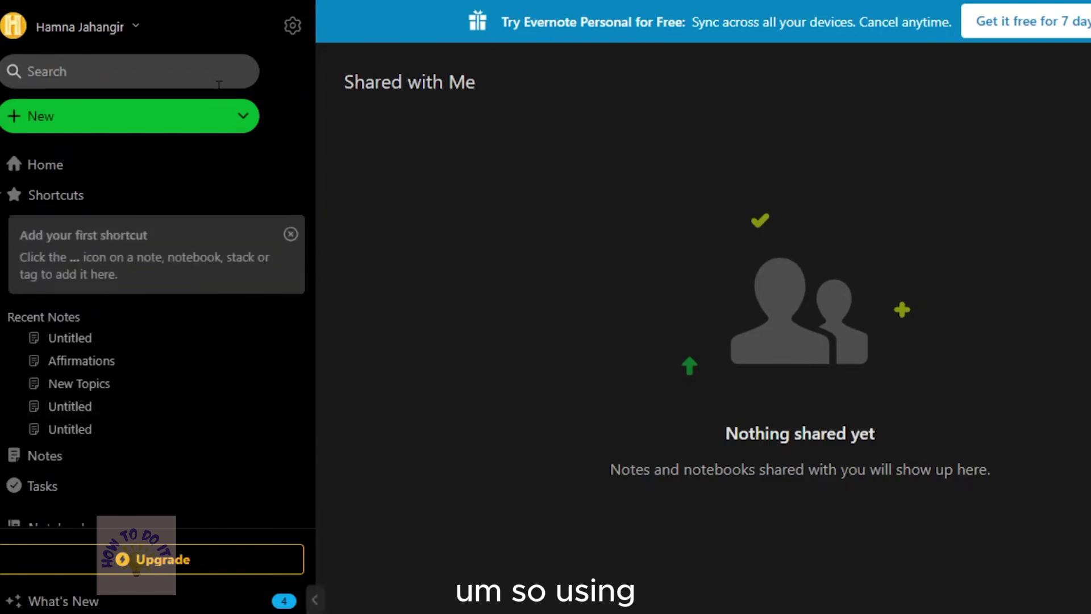
click(73, 165)
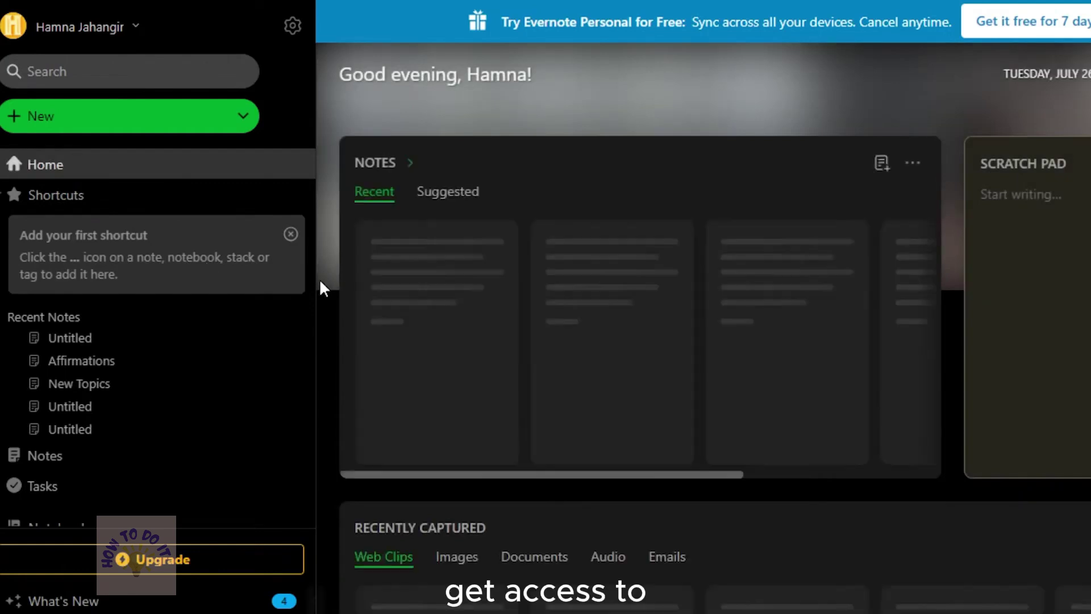
drag(312, 280, 215, 268)
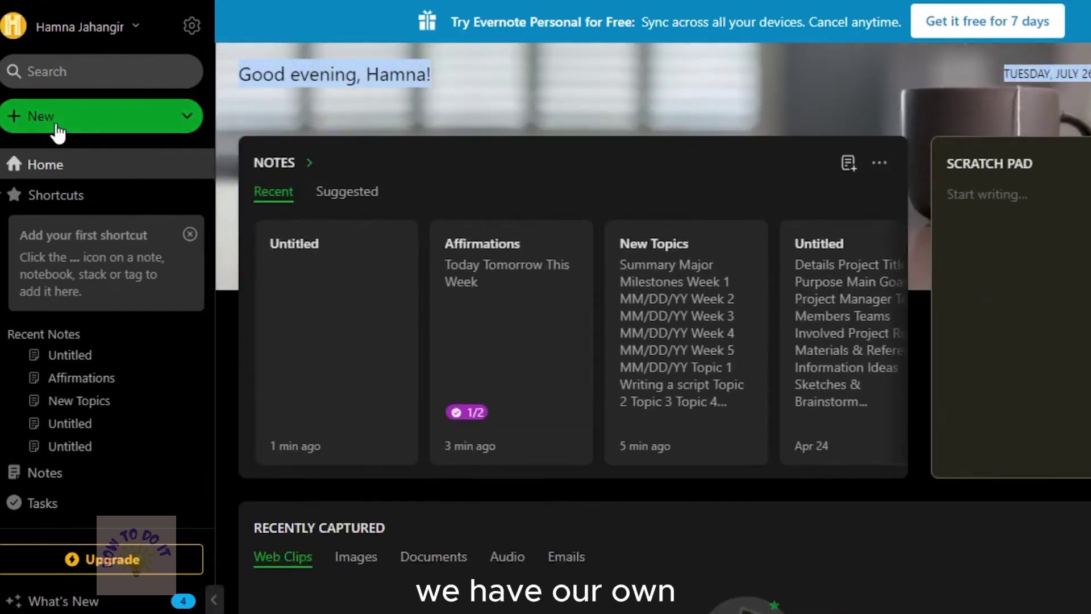
Start a new sketch and draw several freehand yellow highlighter strokes across the canvas.
click(146, 112)
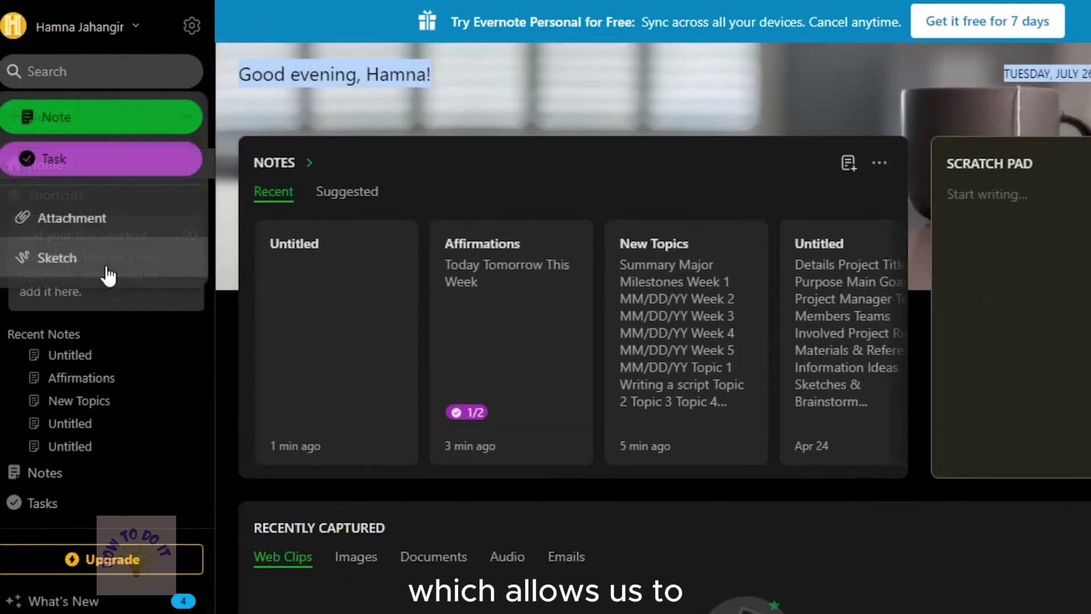
click(74, 259)
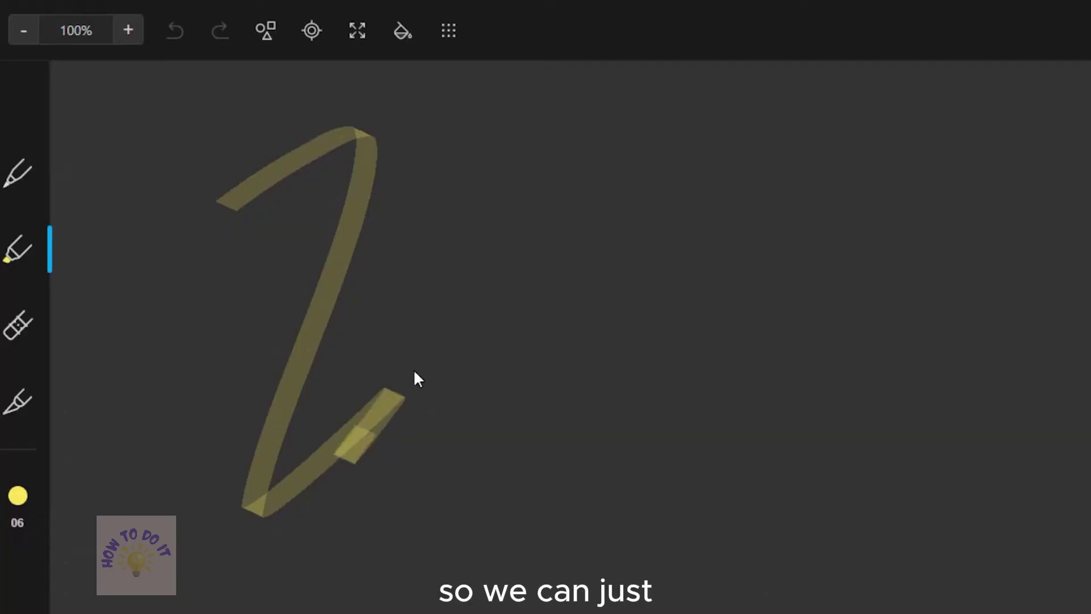
mouse_move(413, 377)
mouse_down()
mouse_move(244, 406)
mouse_move(737, 450)
mouse_move(732, 505)
mouse_up()
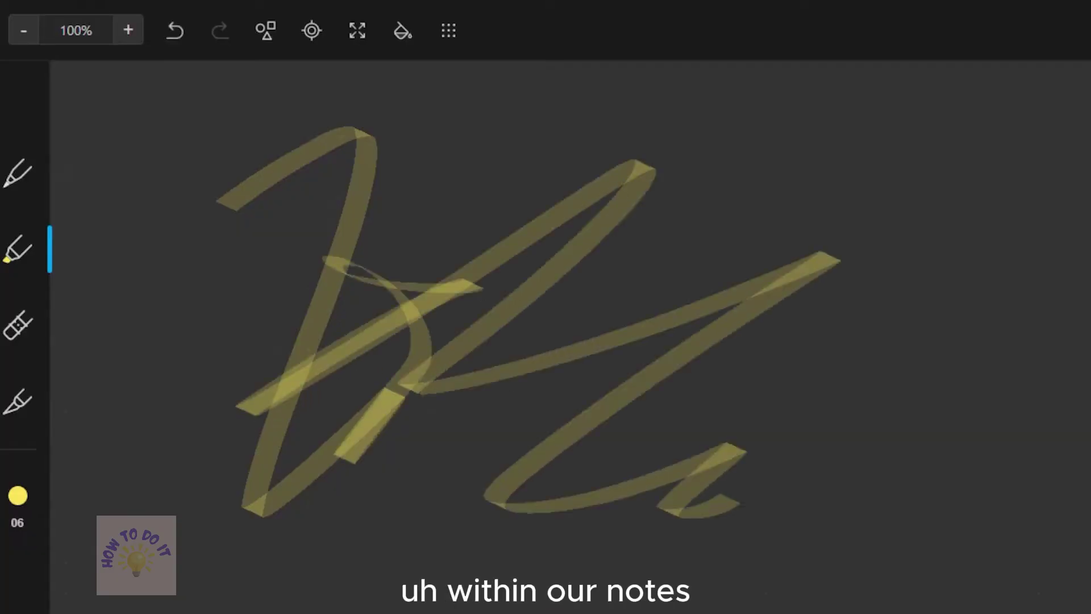
mouse_move(663, 124)
mouse_down()
mouse_move(726, 180)
mouse_move(892, 156)
mouse_move(1028, 248)
mouse_up()
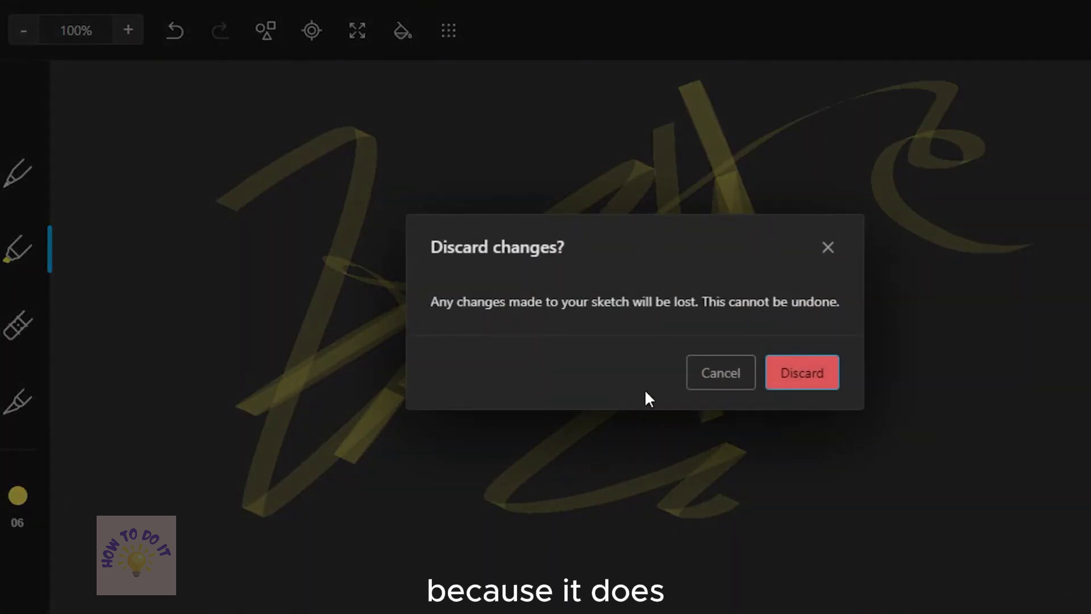
Discard the highlighter sketch and create a new attachment note.
click(803, 391)
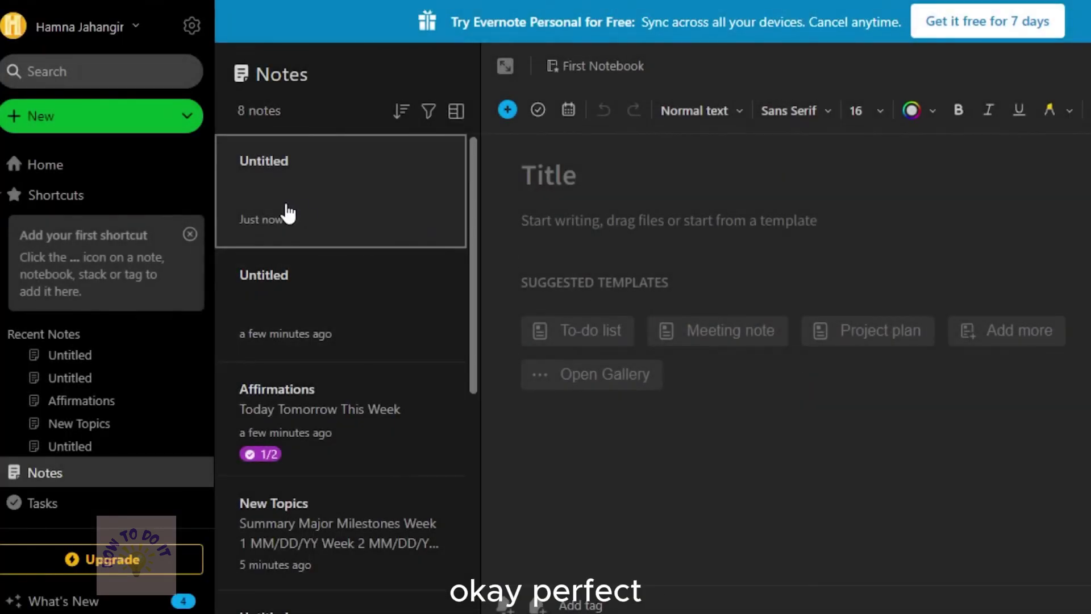
click(82, 119)
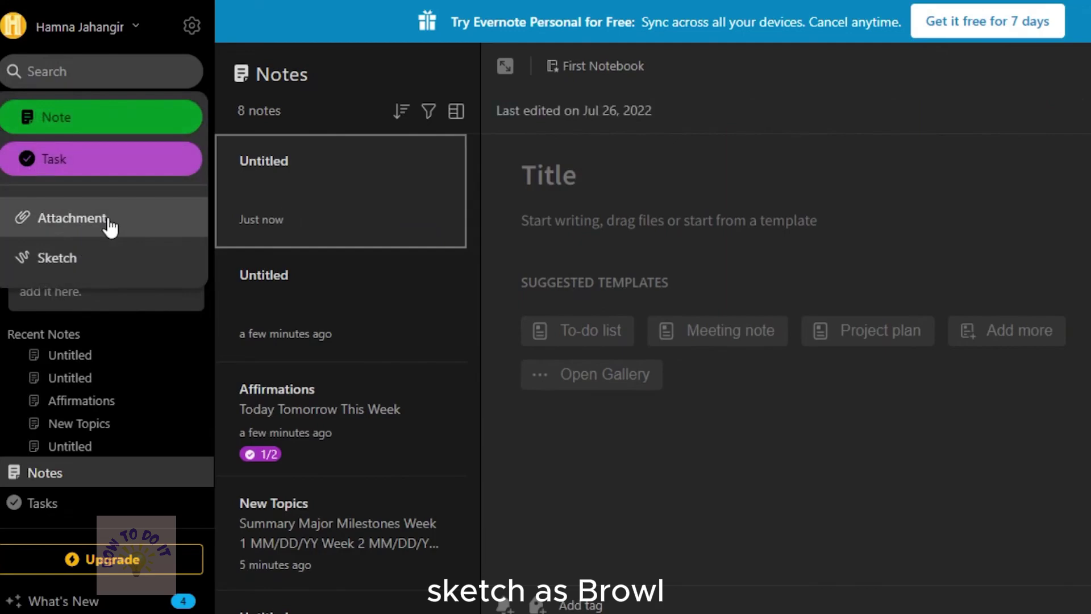
click(61, 217)
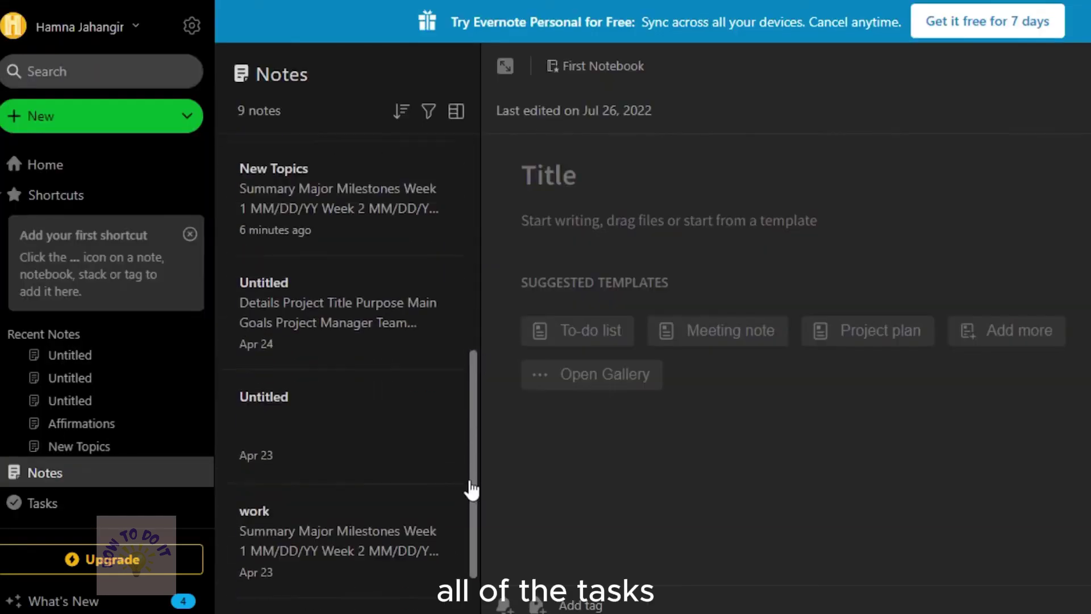
Move the three extra empty untitled notes created in this session to the trash, and return to Home.
scroll(470, 487, down, 1)
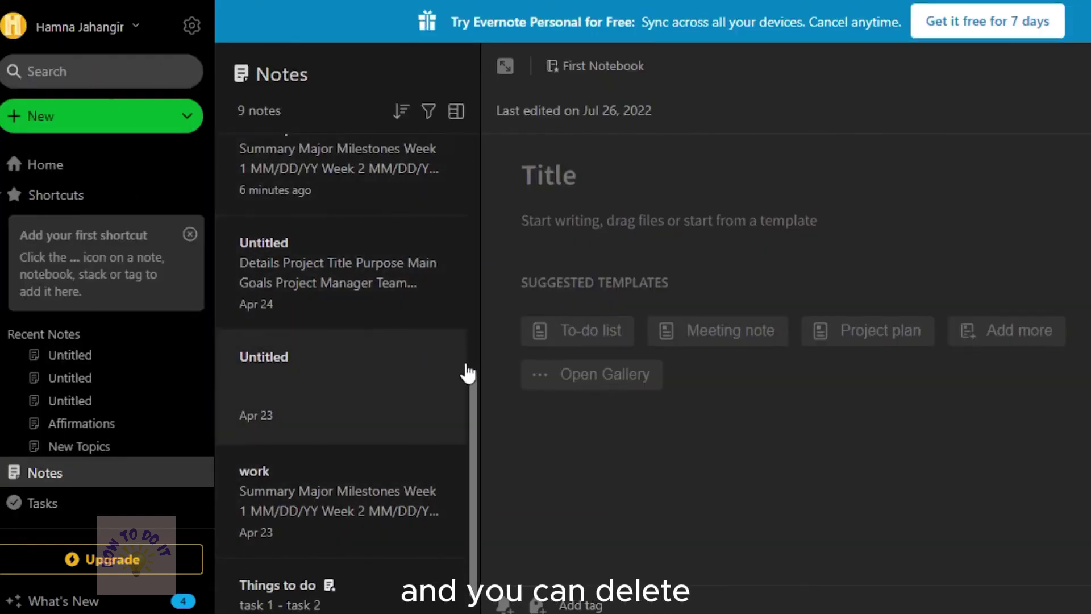
drag(475, 417, 475, 210)
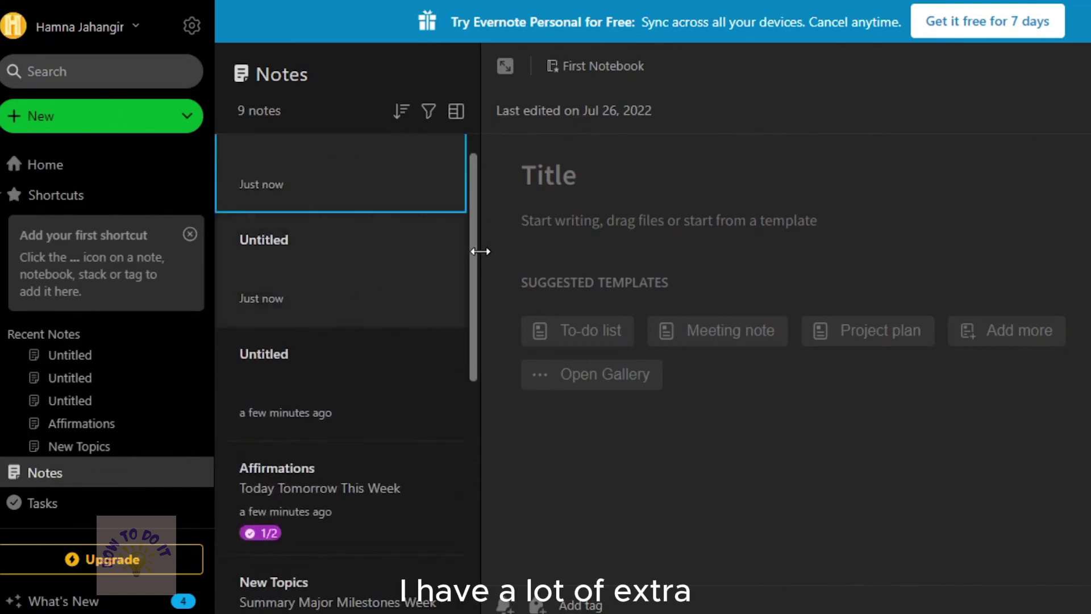
scroll(475, 170, up, 1)
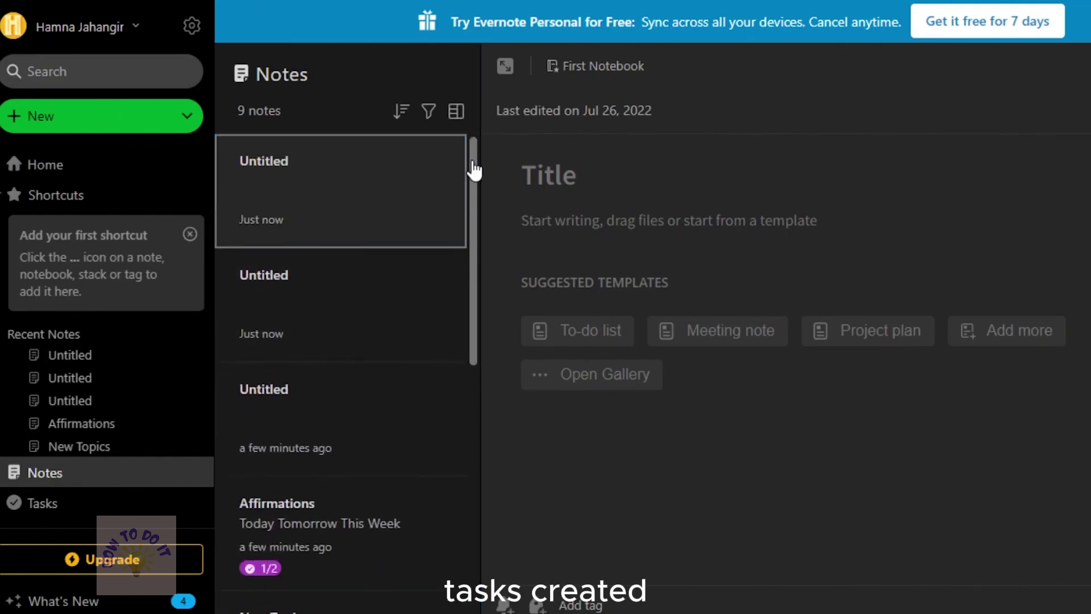
click(401, 182)
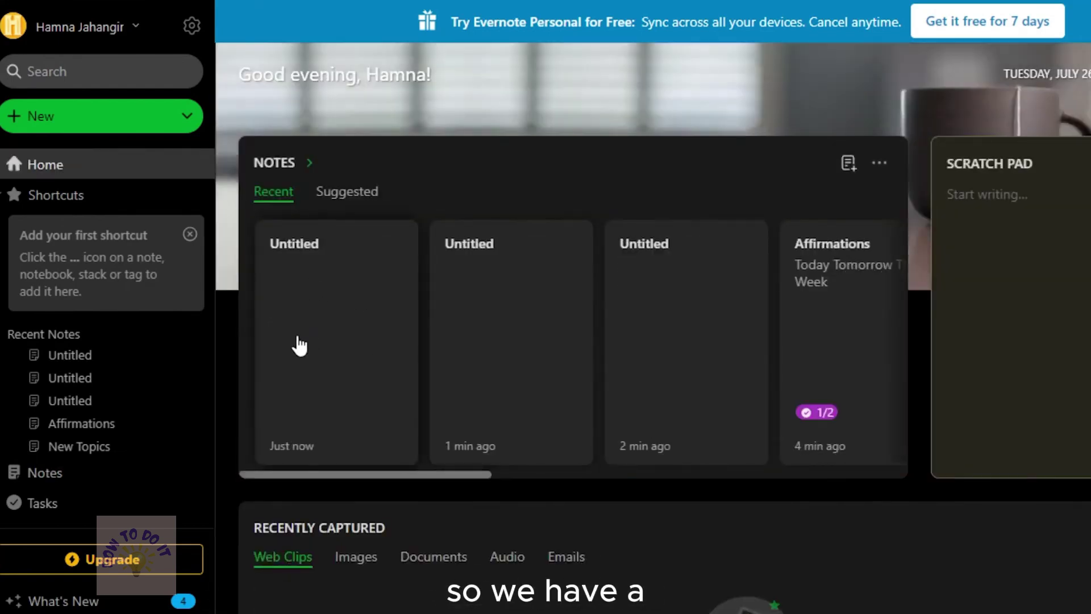
click(325, 321)
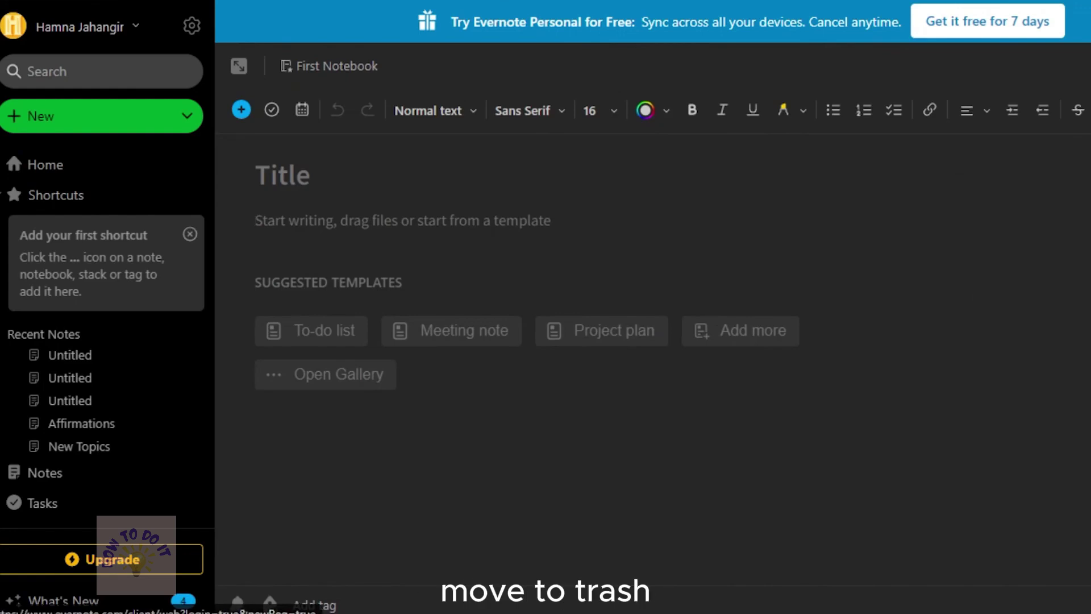
click(44, 472)
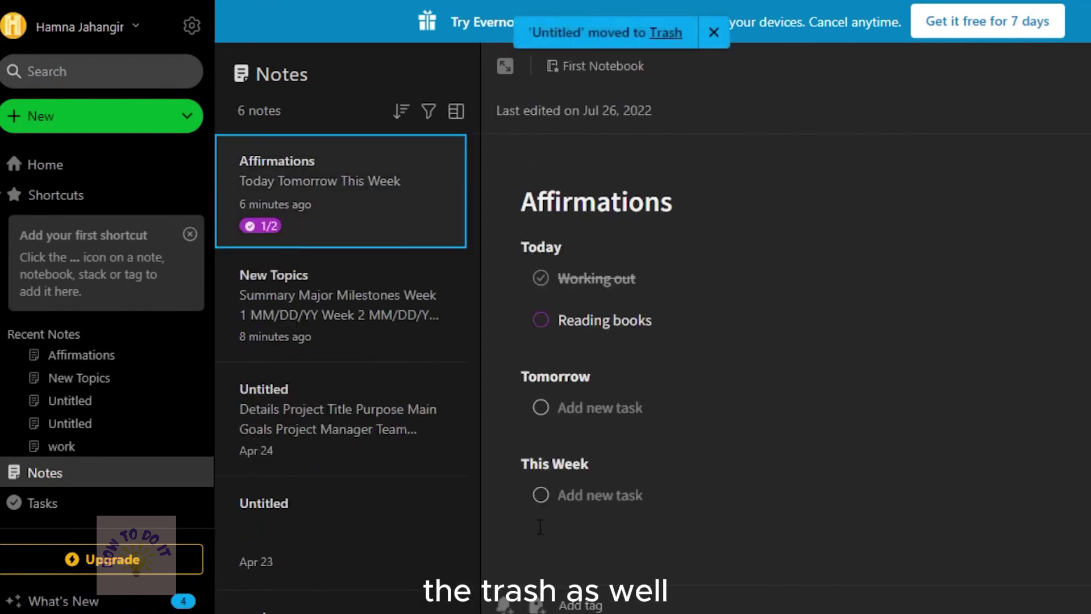
click(88, 171)
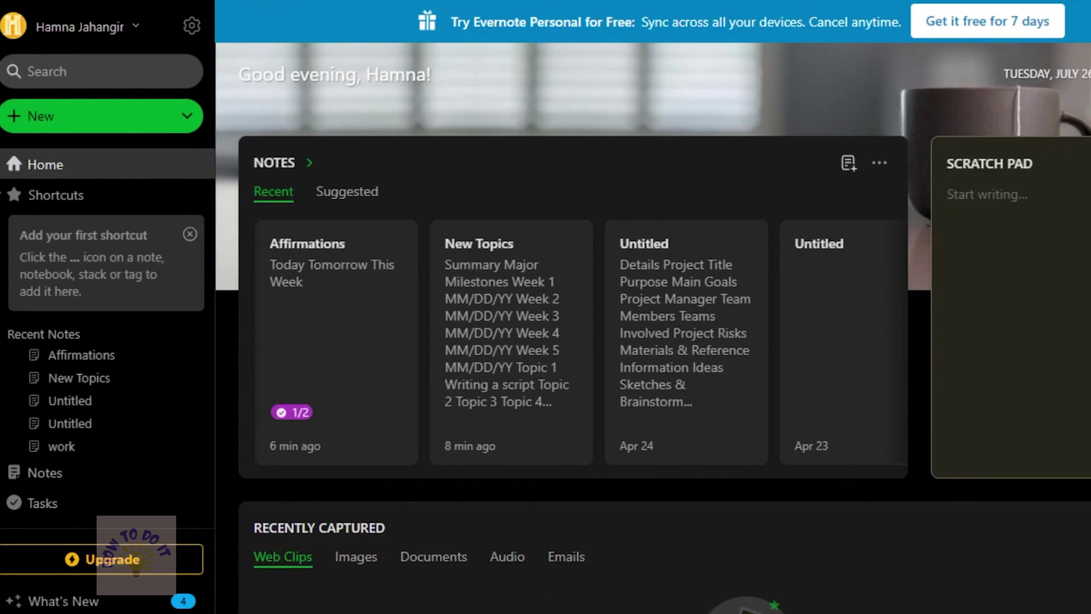
Dismiss the Evernote Personal free-trial banner and look over the Home dashboard.
click(988, 21)
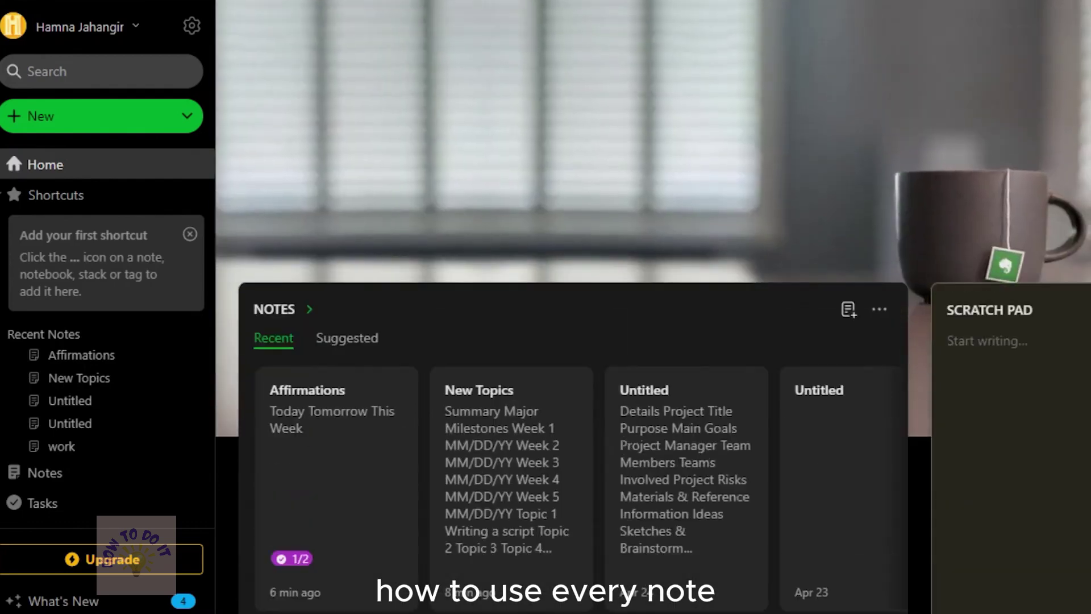
scroll(654, 341, down, 5)
scroll(636, 100, up, 10)
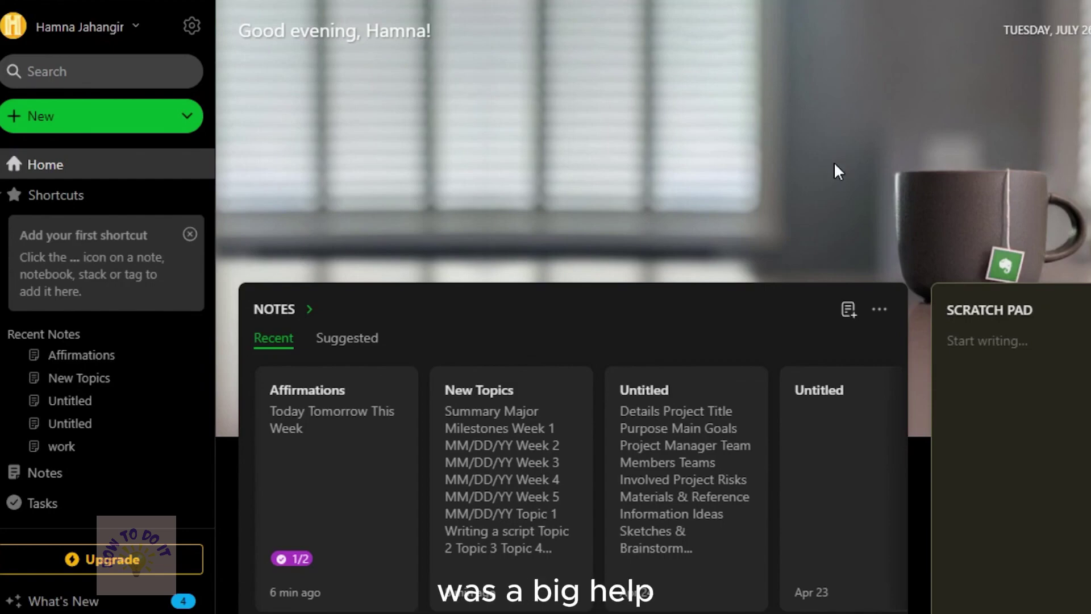
scroll(652, 341, down, 7)
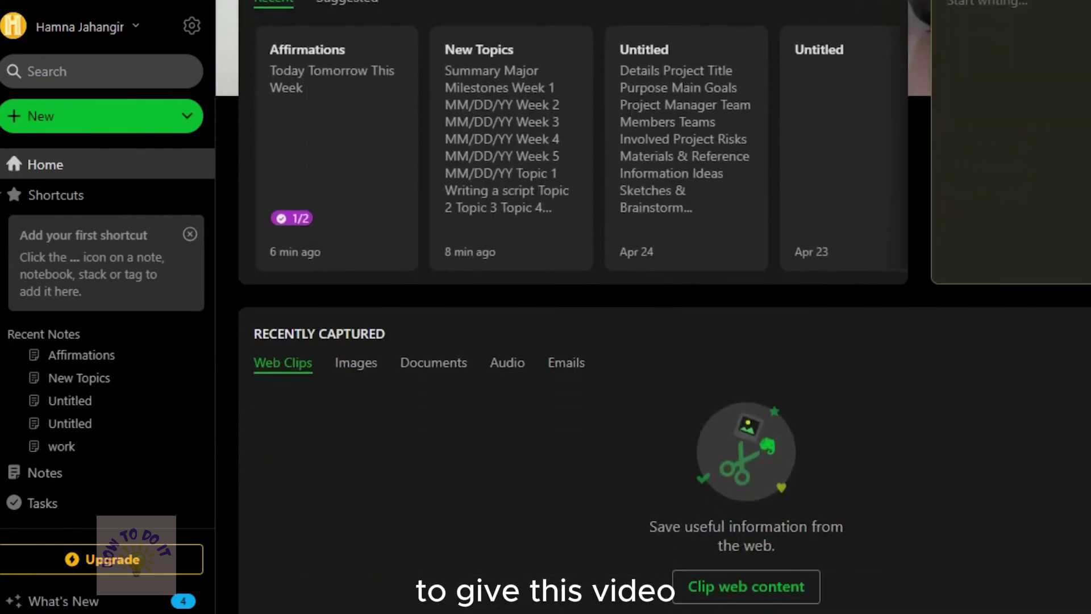
scroll(653, 340, up, 6)
scroll(652, 341, up, 1)
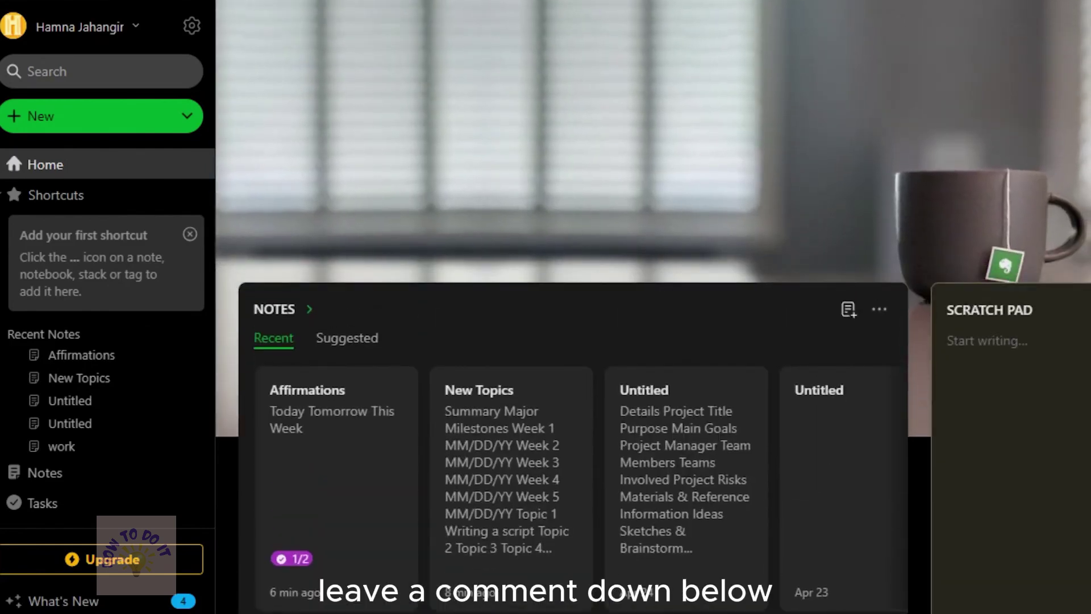